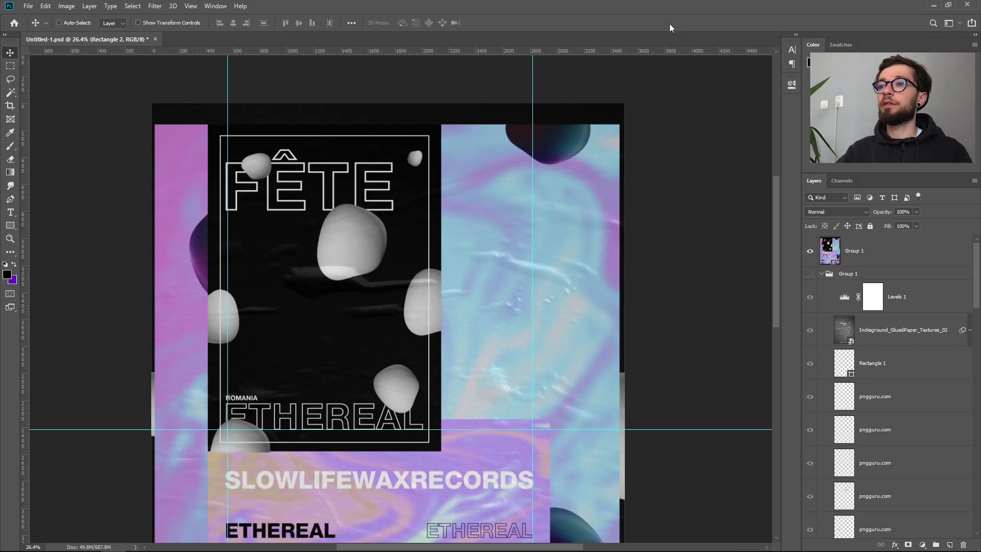
Step: Reposition the poster in the view and hide the guide lines
scroll(617, 164, "down", 3)
left_click_drag(616, 165, 596, 158)
key("ctrl+semicolon")
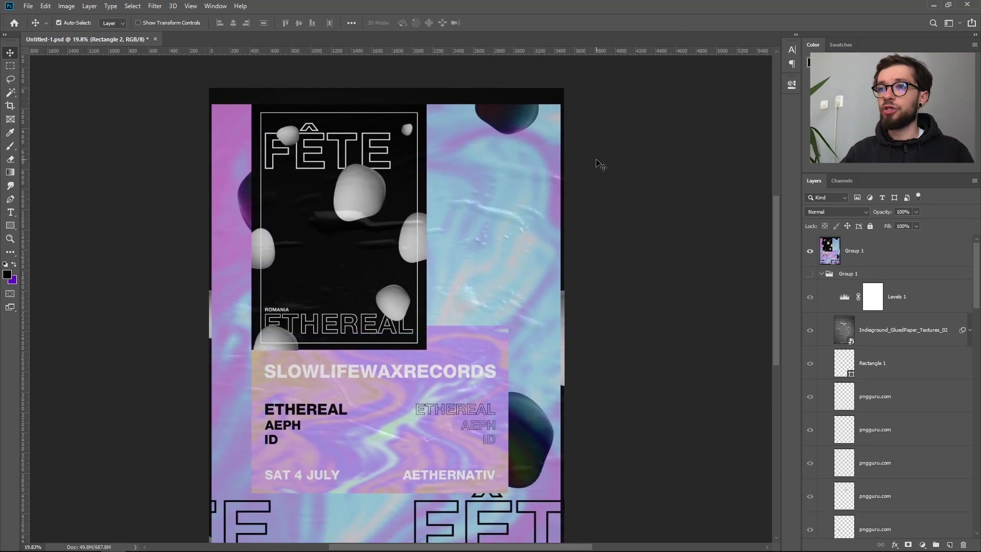
left_click_drag(589, 194, 580, 204)
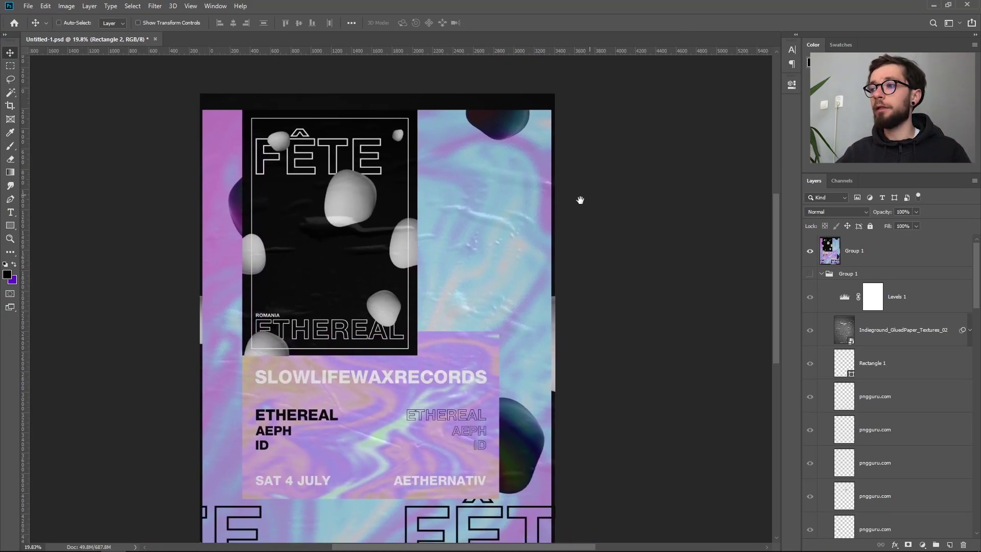
scroll(861, 302, "down", 5)
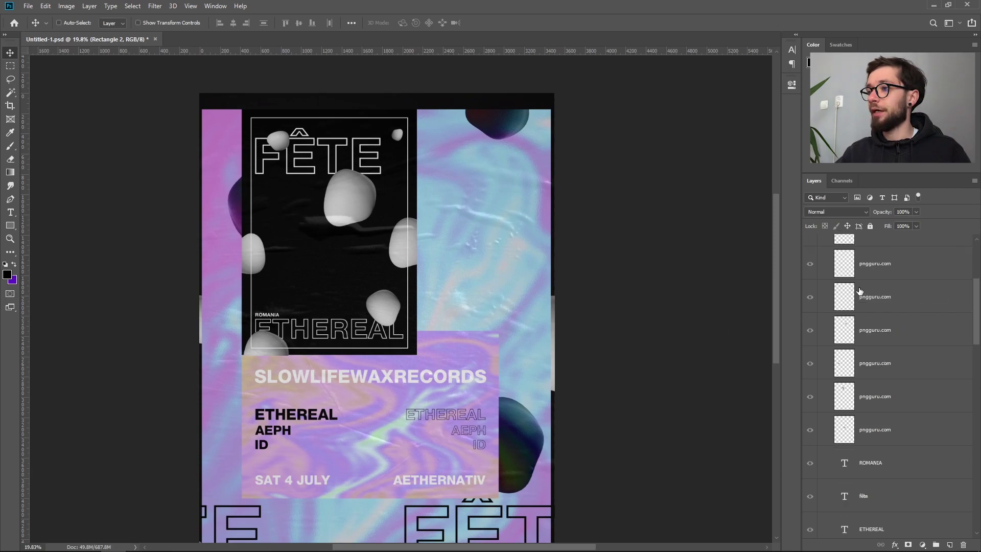
scroll(860, 302, "down", 10)
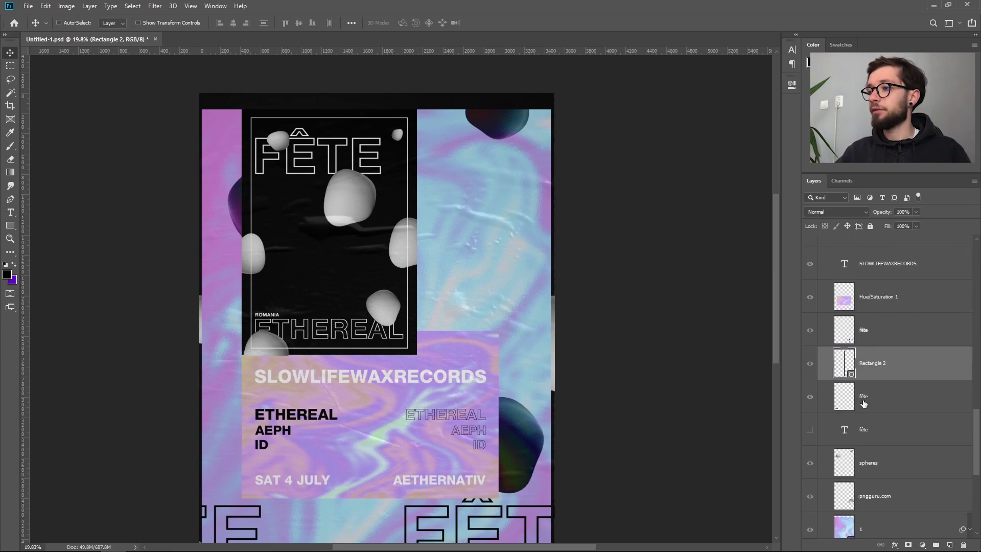
Step: Collapse the spheres group, fit the whole poster in the window, and restore the hidden layers
left_click(836, 386)
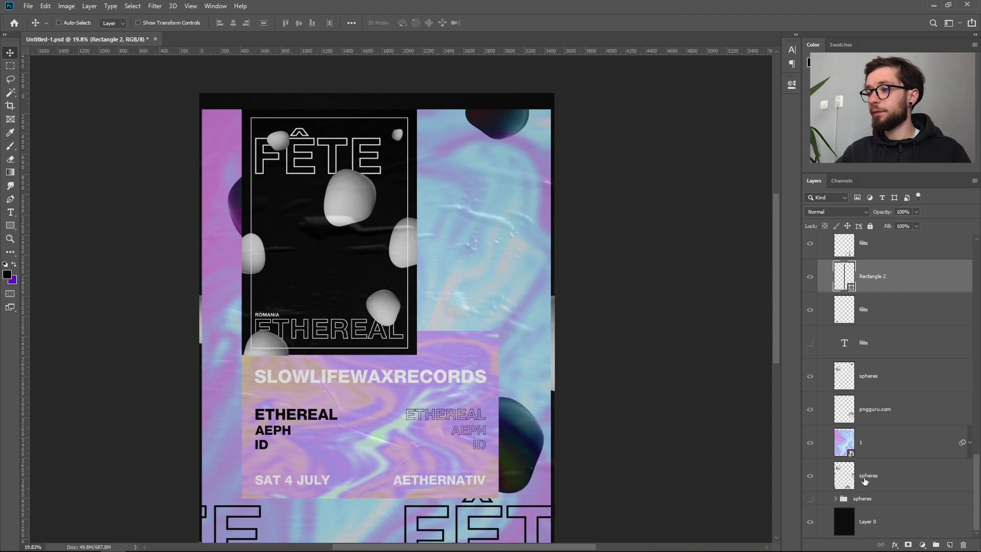
scroll(901, 412, "up", 10)
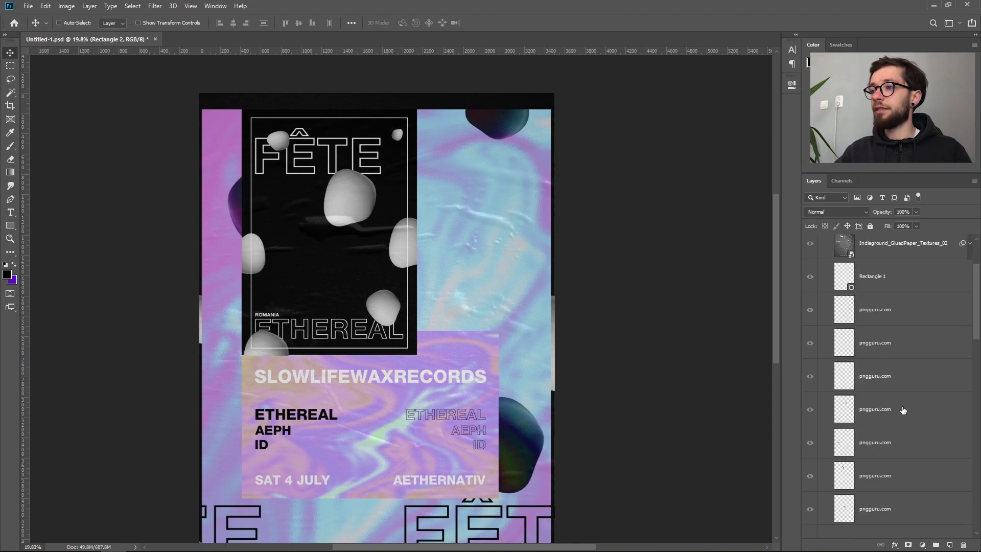
scroll(902, 410, "up", 3)
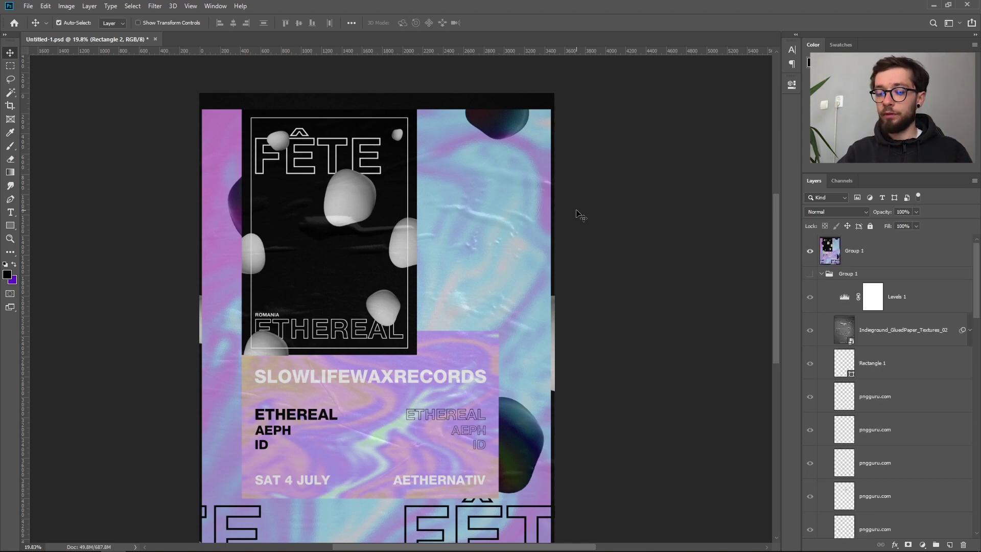
key("ctrl+0")
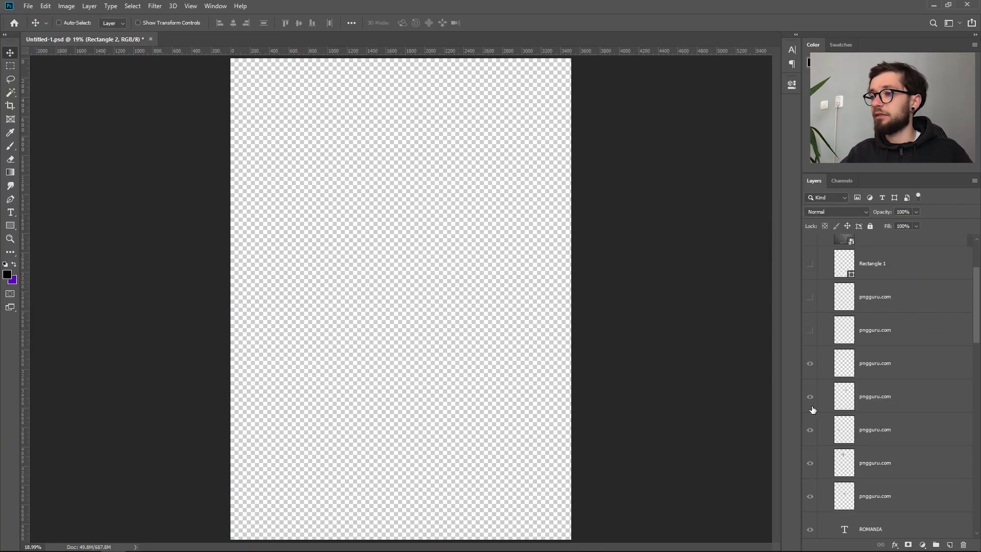
left_click(810, 430, "alt")
Step: Hide every layer, including the spheres and pngguru.com layers, leaving only black Layer 0
scroll(835, 434, "down", 5)
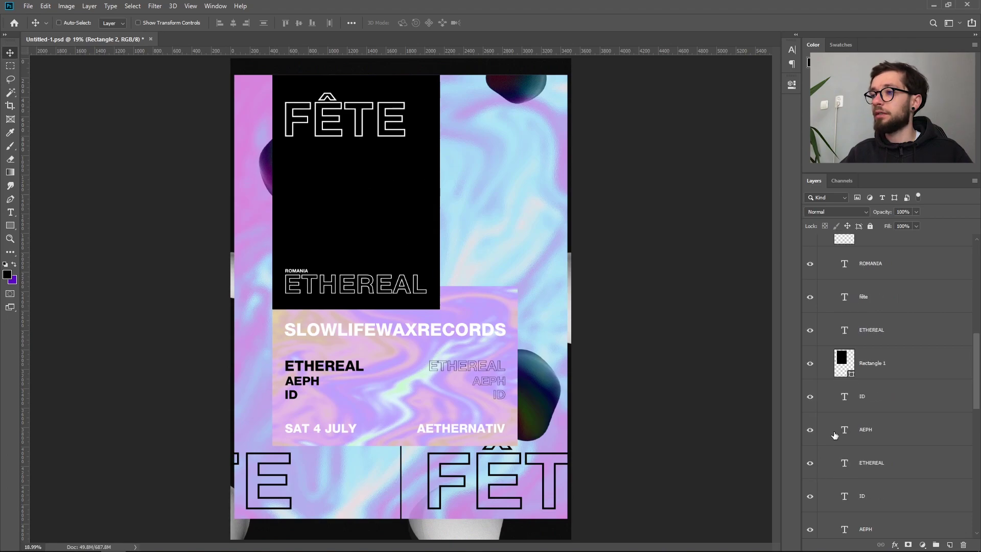
scroll(835, 434, "up", 2)
left_click_drag(815, 291, 810, 534)
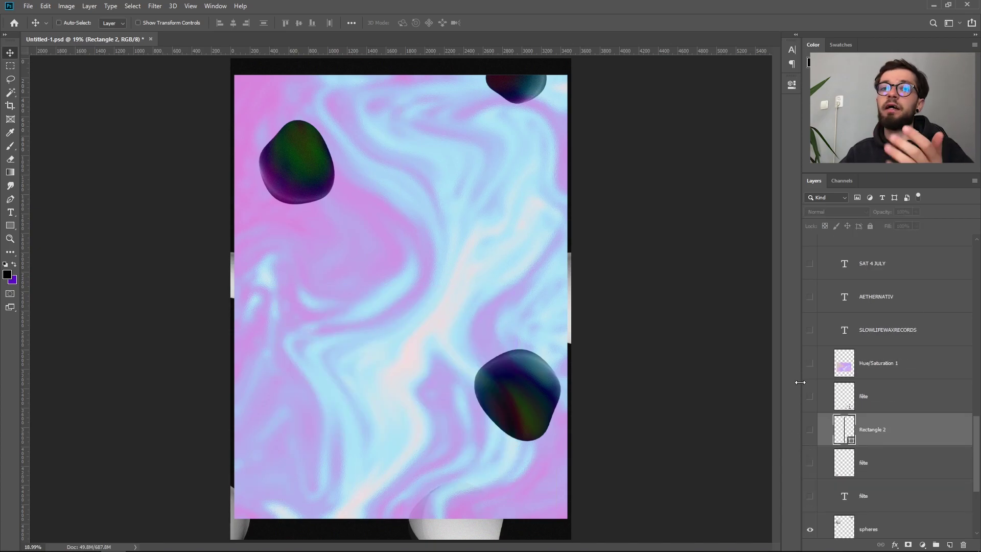
scroll(805, 378, "down", 3)
left_click(809, 375)
left_click_drag(816, 364, 812, 425)
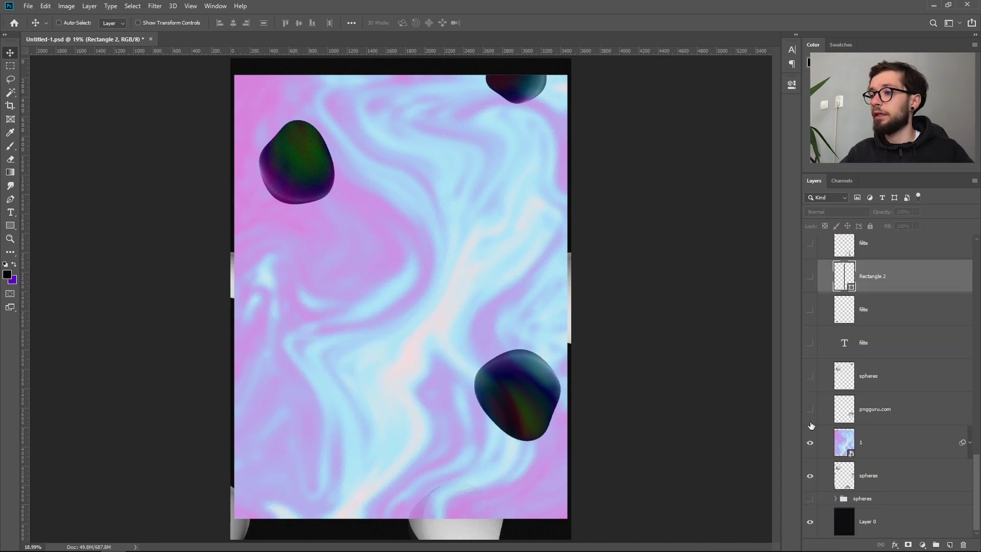
left_click(810, 474)
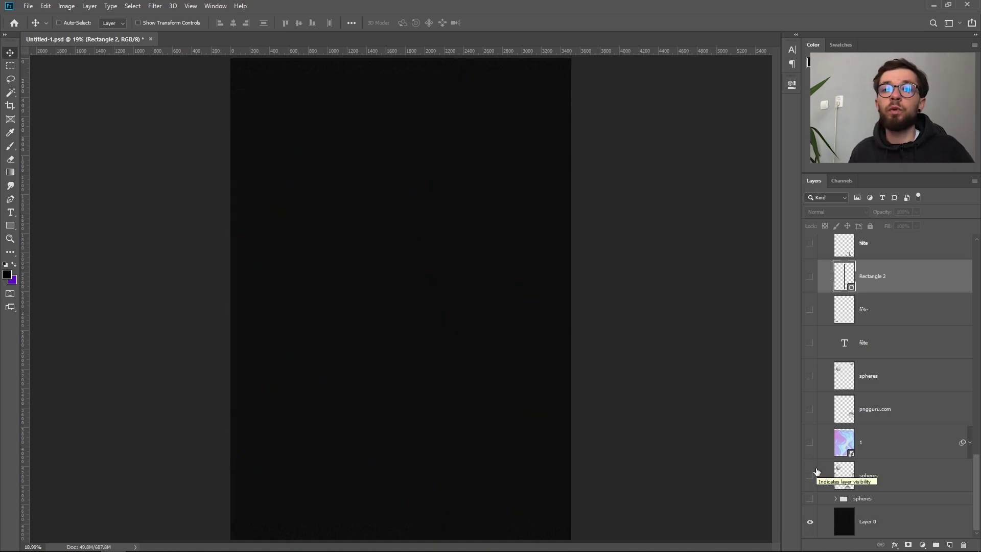
Step: Create Layer 1 above Layer 0, hide Layer 0, and fill Layer 1 with black
left_click(887, 526)
key("ctrl+shift+n")
key("Return")
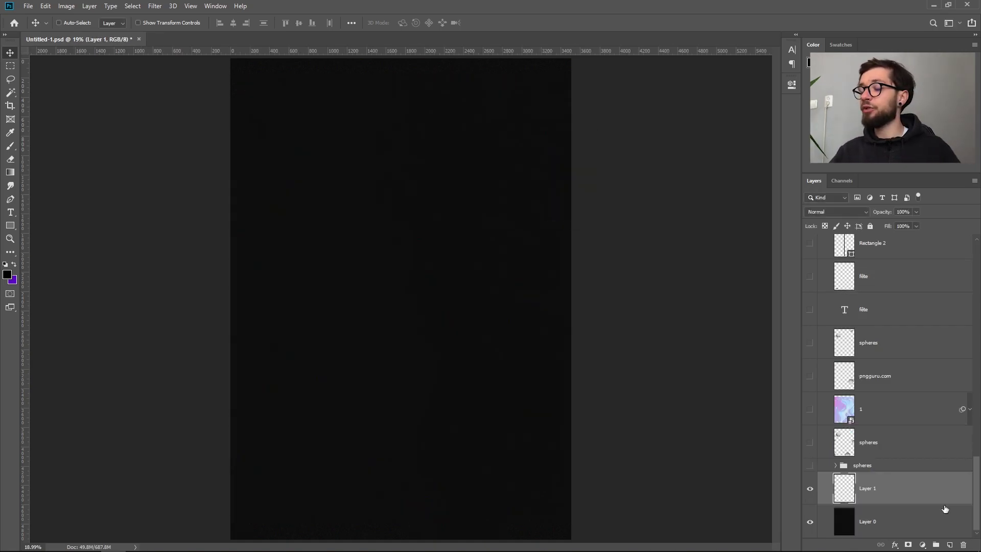
left_click(807, 522)
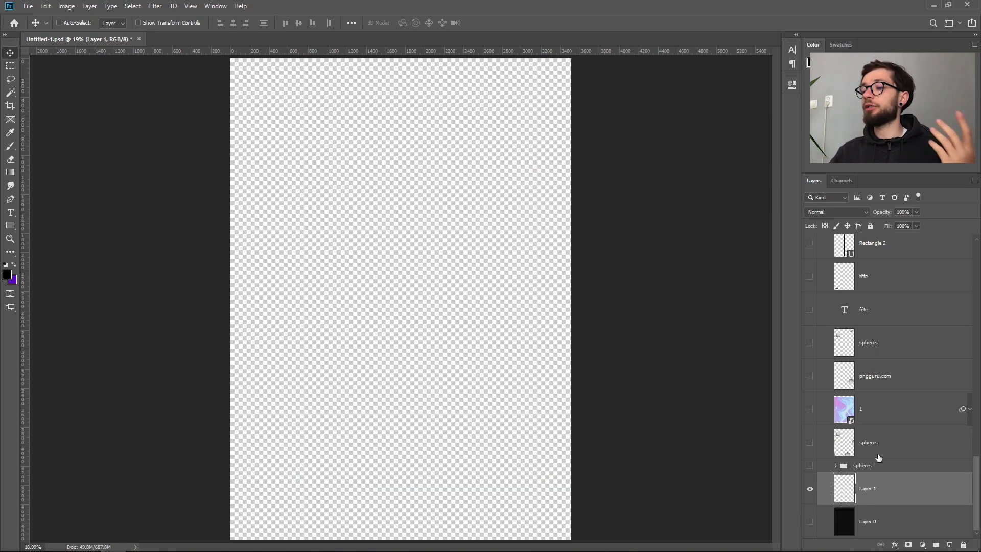
key("alt+BackSpace")
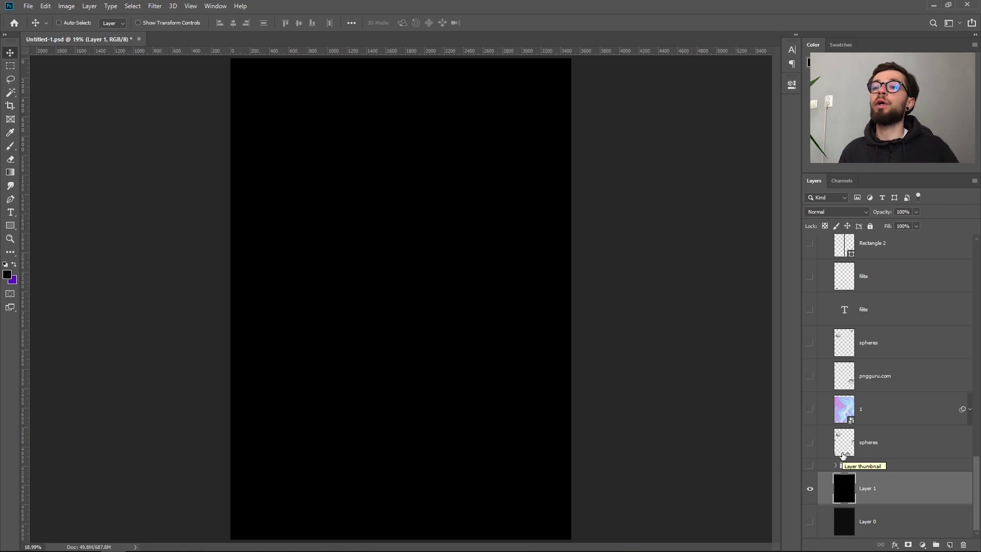
Step: Apply 15% Add Noise to the black Layer 1 using Filter > Noise
left_click(155, 6)
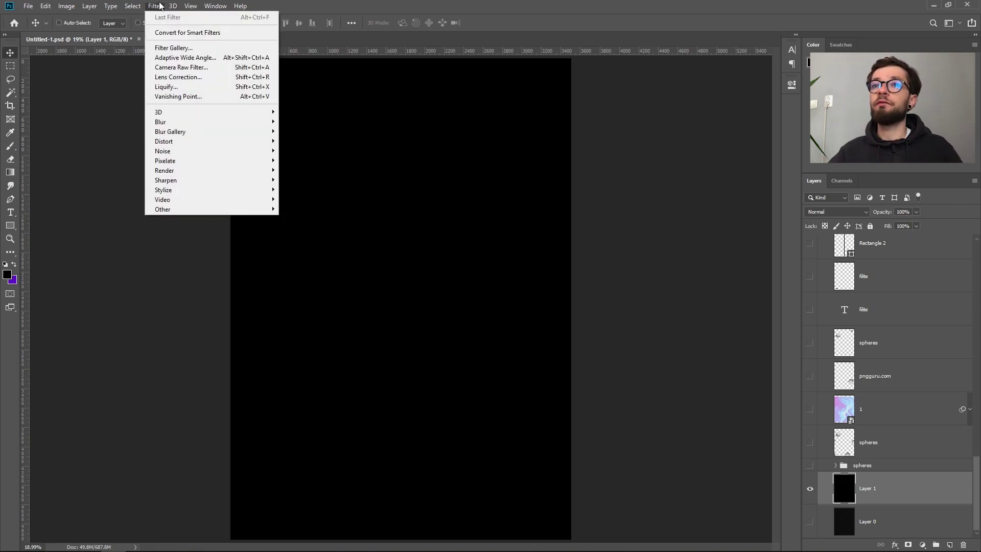
mouse_move(232, 151)
left_click(327, 152)
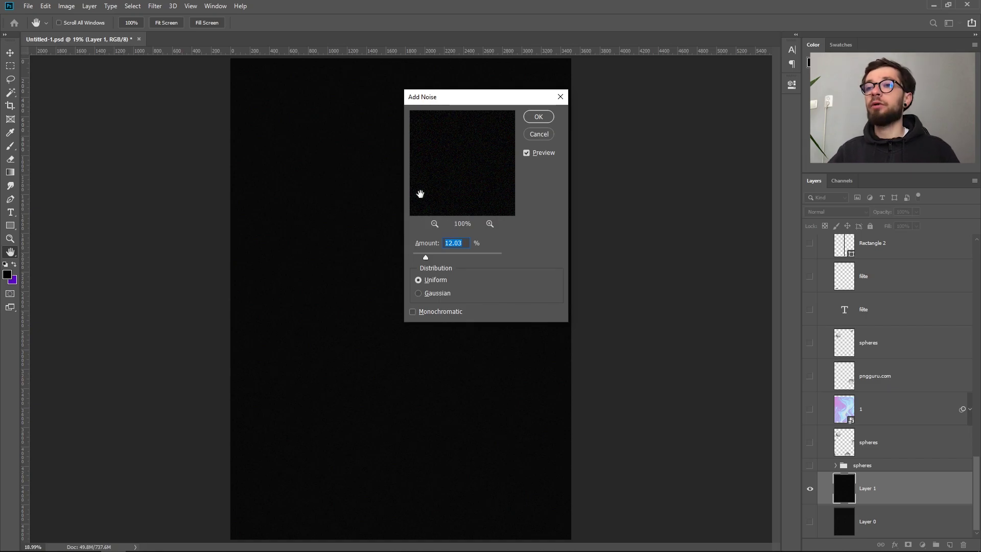
key("Escape")
key("ctrl")
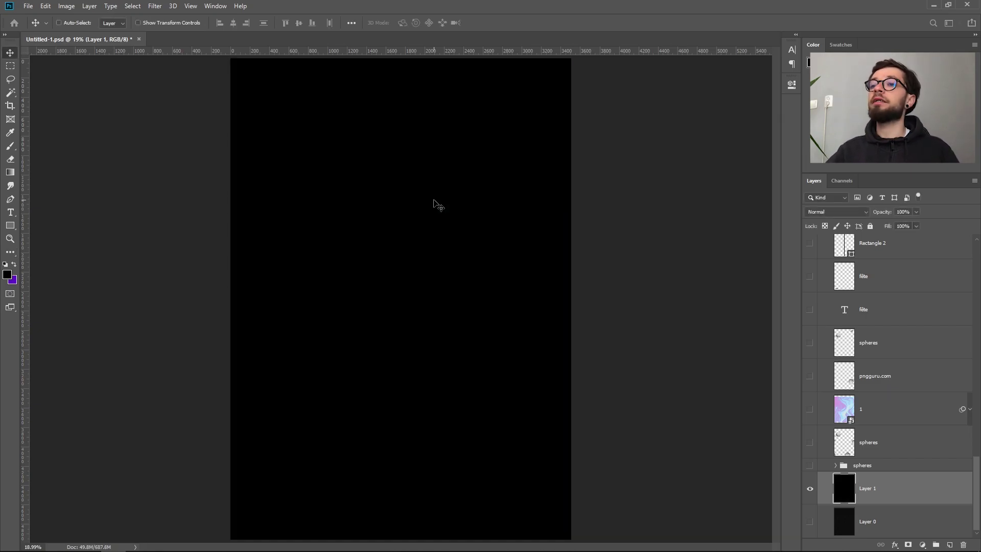
key("ctrl+n")
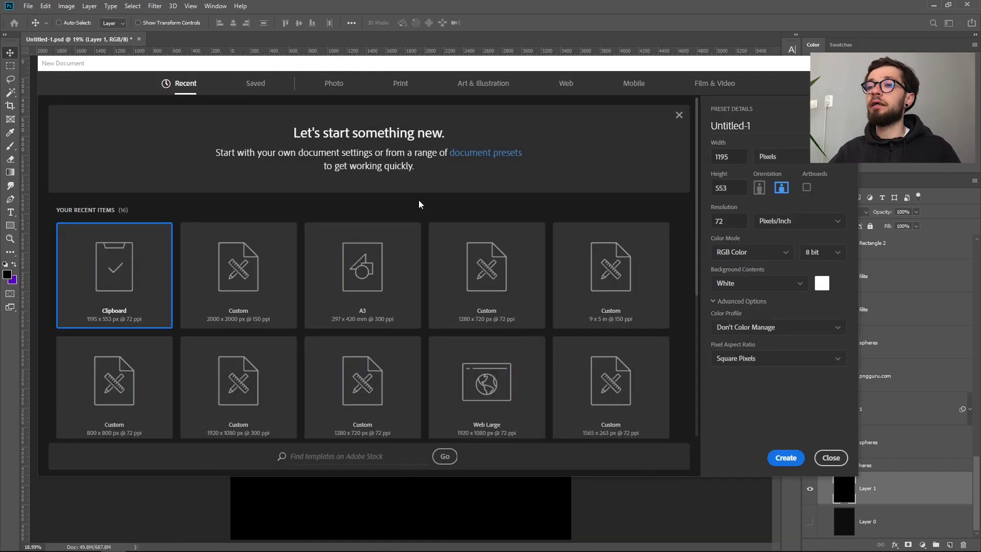
left_click(366, 289)
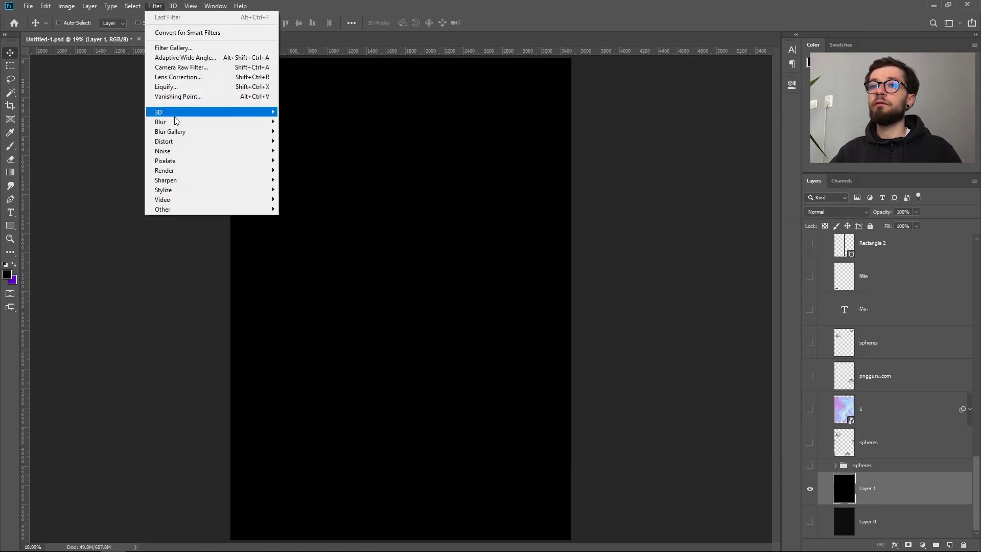
mouse_move(184, 150)
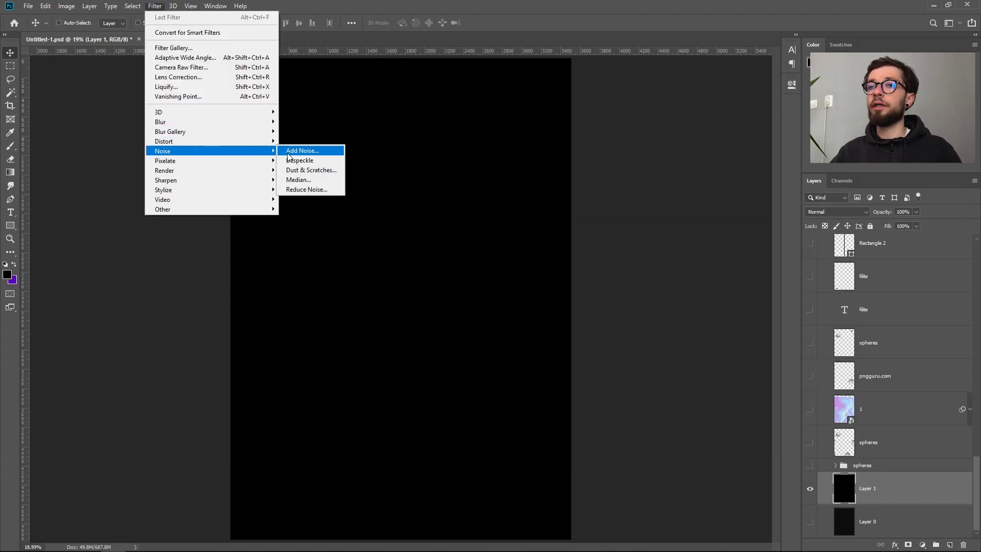
left_click(306, 151)
type("15")
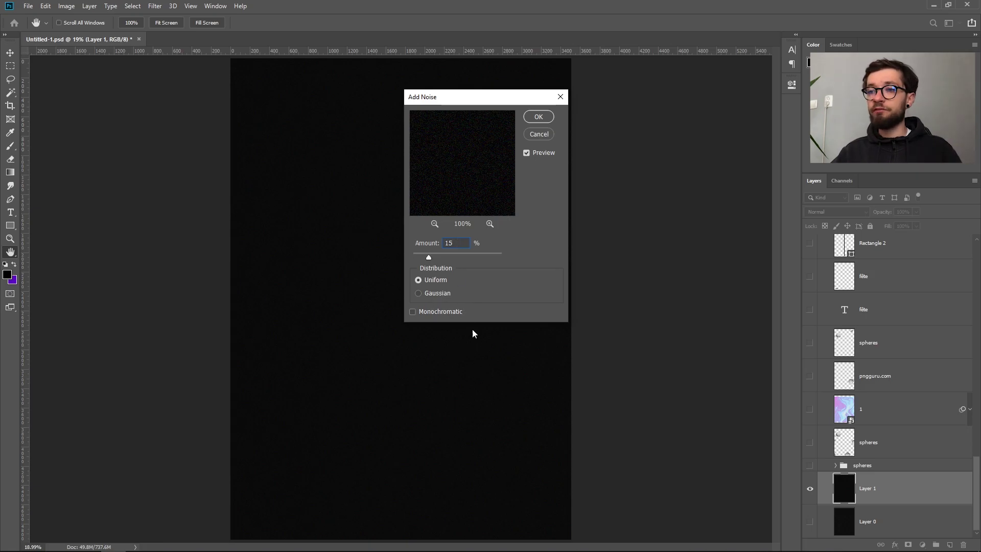
key("Return")
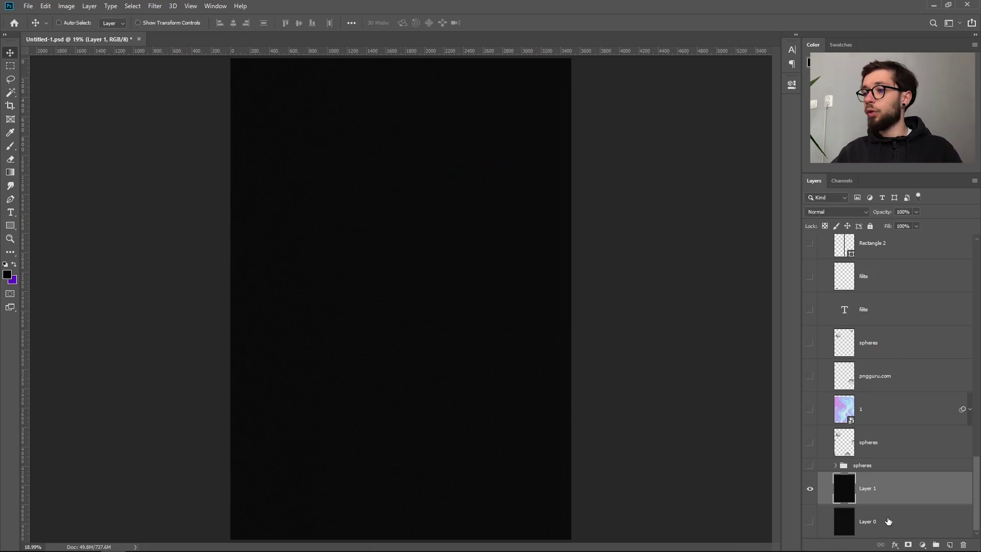
left_click(882, 521)
Step: Delete Layer 0, then show and expand the spheres group and select its first sphere layer
left_click(810, 489)
left_click(809, 488)
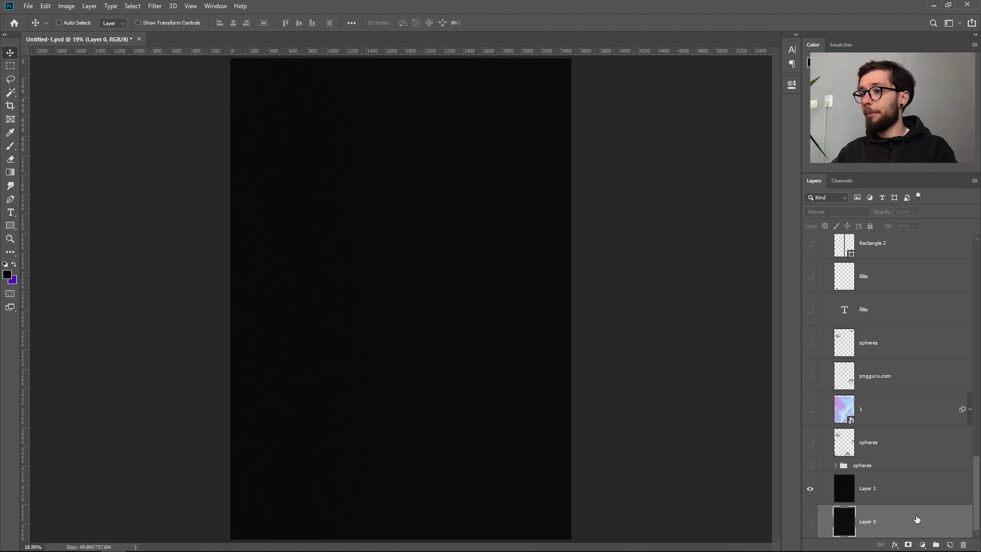
key("Delete")
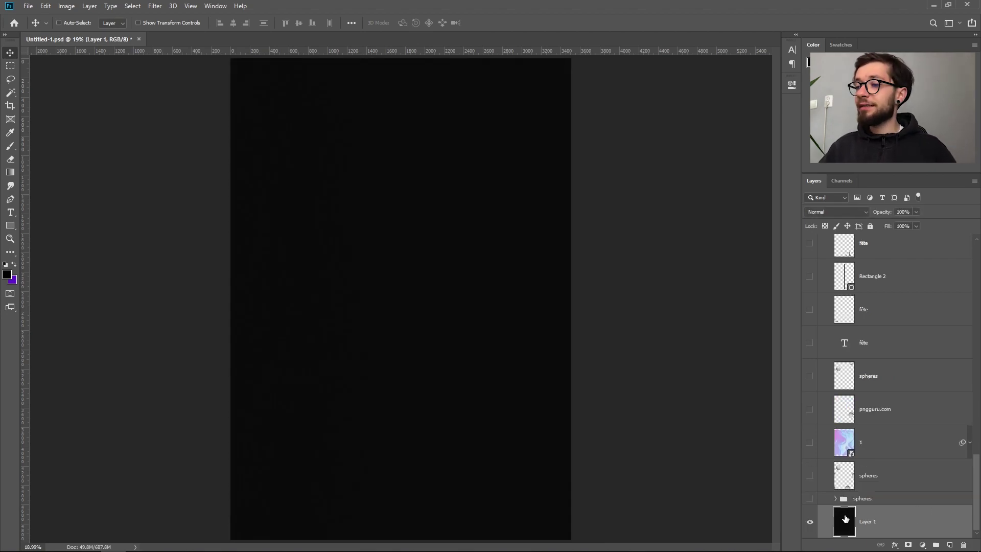
left_click(809, 498)
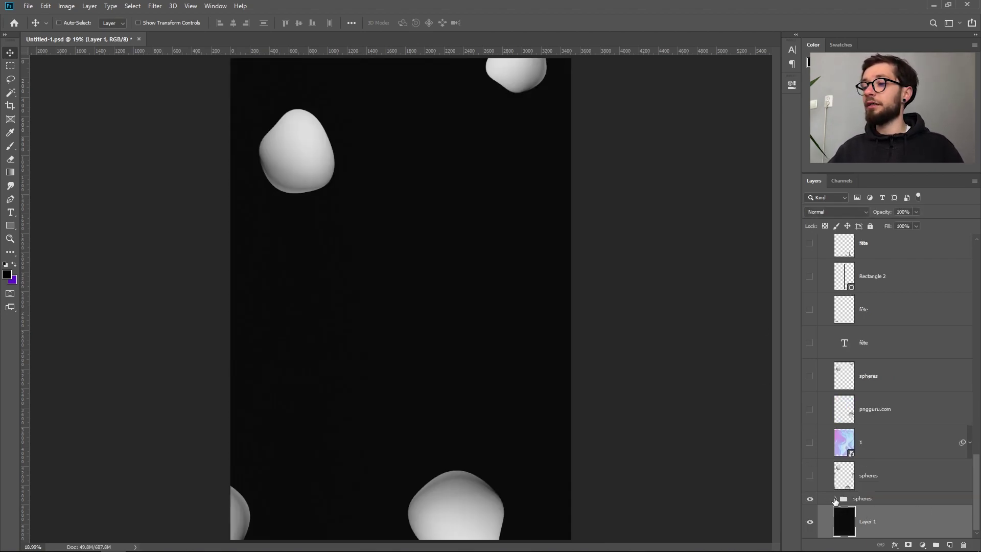
left_click(835, 499)
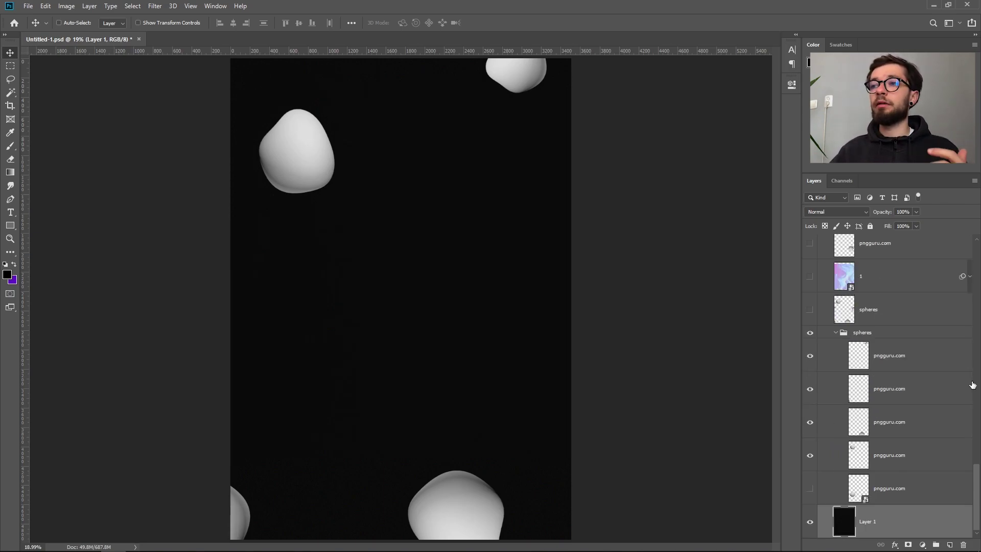
left_click(930, 365)
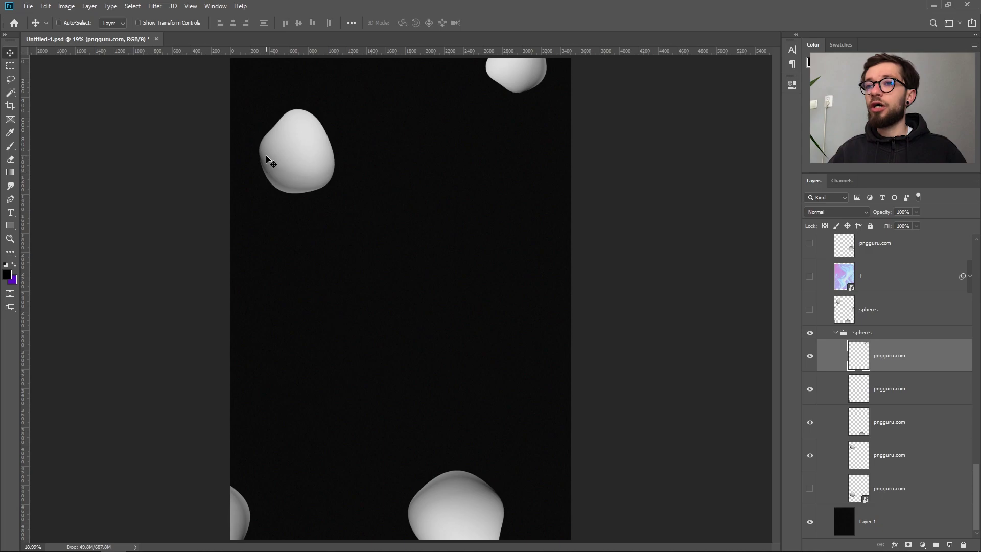
Step: Warp the sphere into an irregular blob and move it near the page centre
key("ctrl+t")
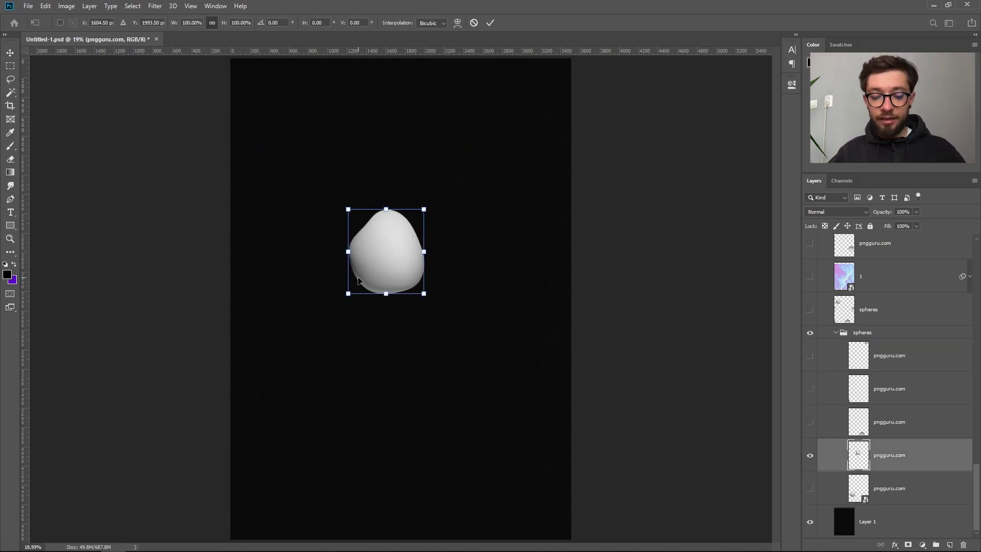
right_click(371, 252)
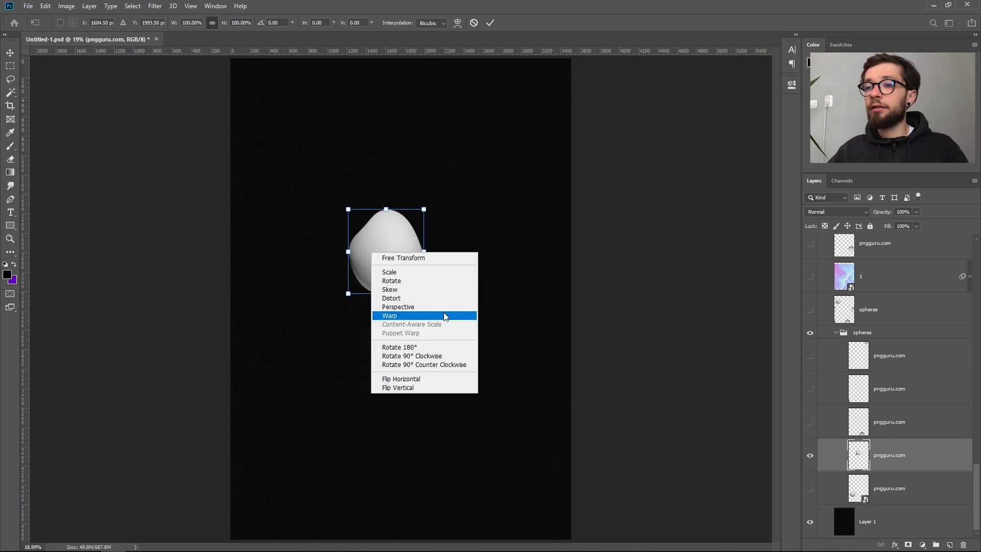
left_click(398, 316)
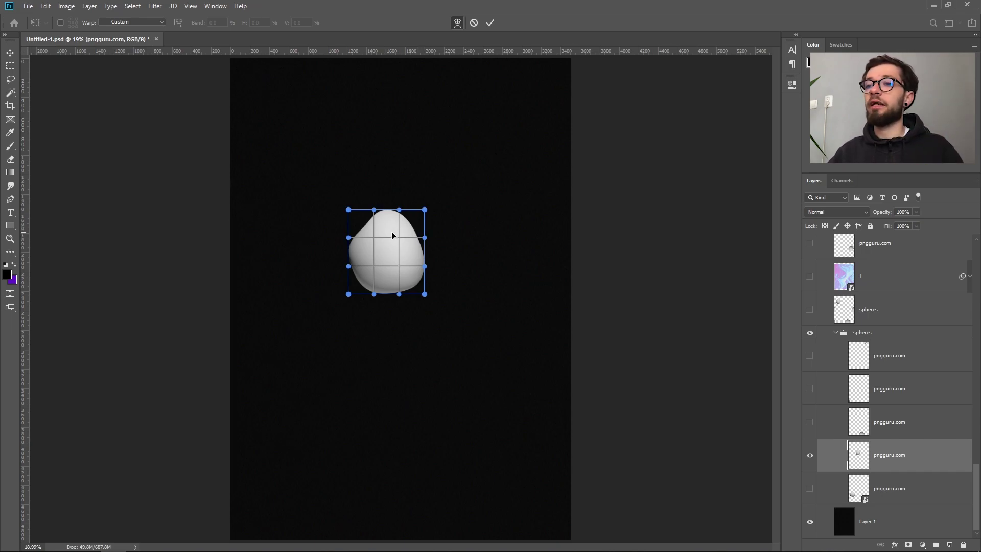
left_click_drag(386, 233, 359, 276)
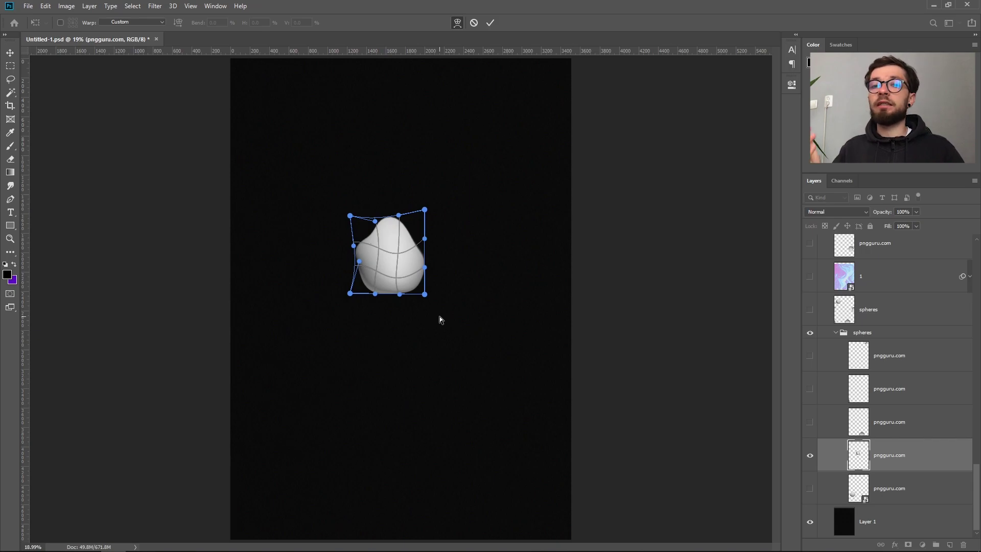
key("Return")
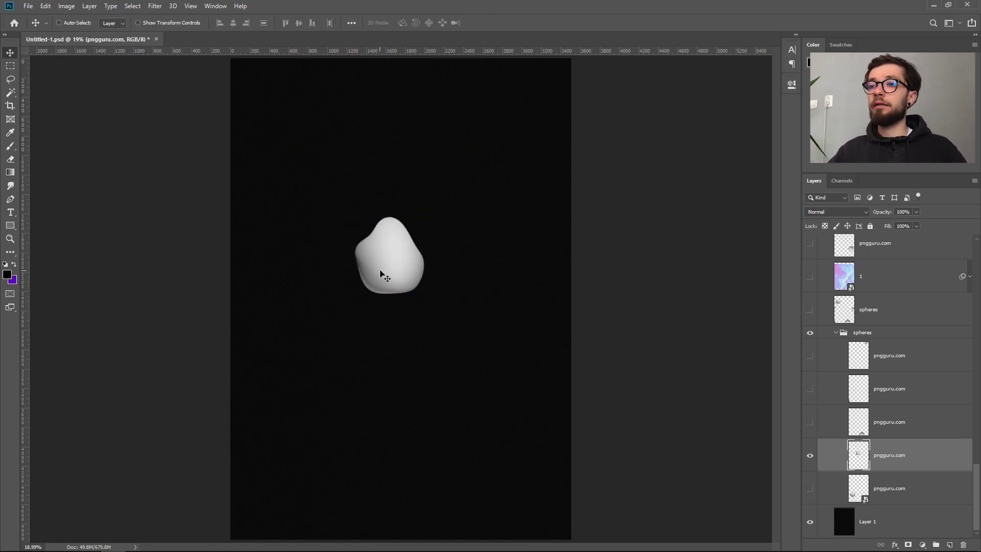
left_click_drag(394, 256, 398, 200)
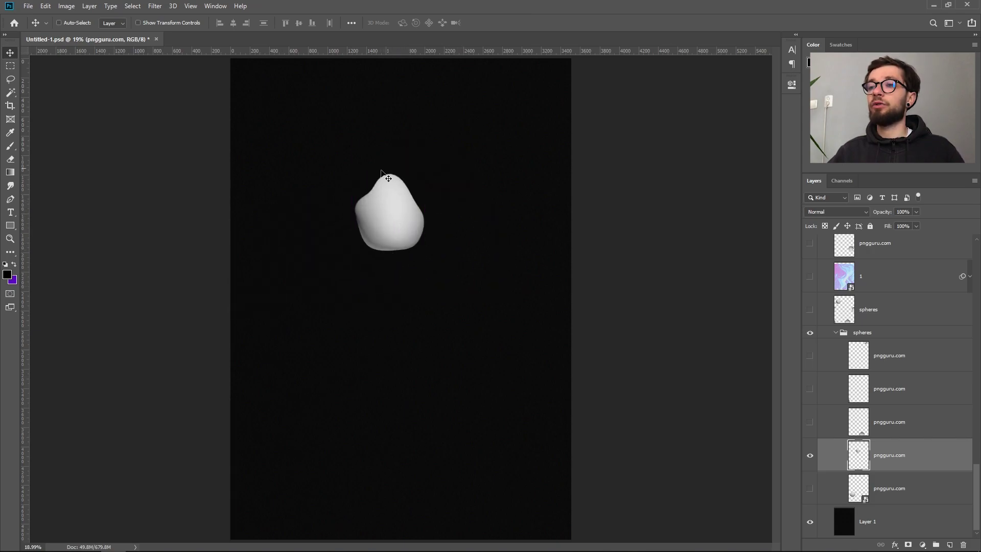
left_click_drag(429, 236, 420, 254)
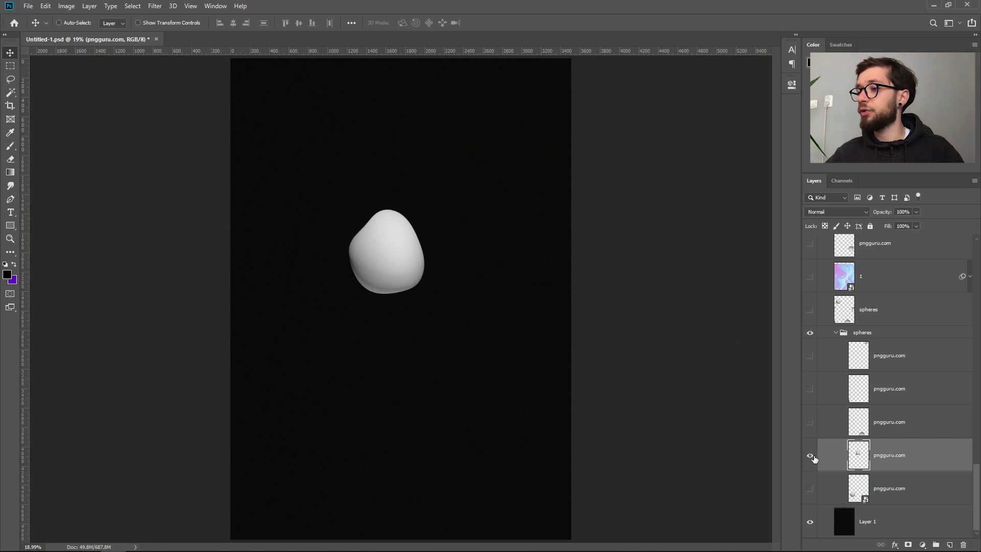
left_click(810, 455)
Step: Show two more sphere layers and undo the recent blob moves
left_click(810, 455)
left_click(810, 488)
key("ctrl+z")
key("ctrl+z")
key("ctrl+z")
key("ctrl+z")
key("ctrl+z")
key("ctrl+z")
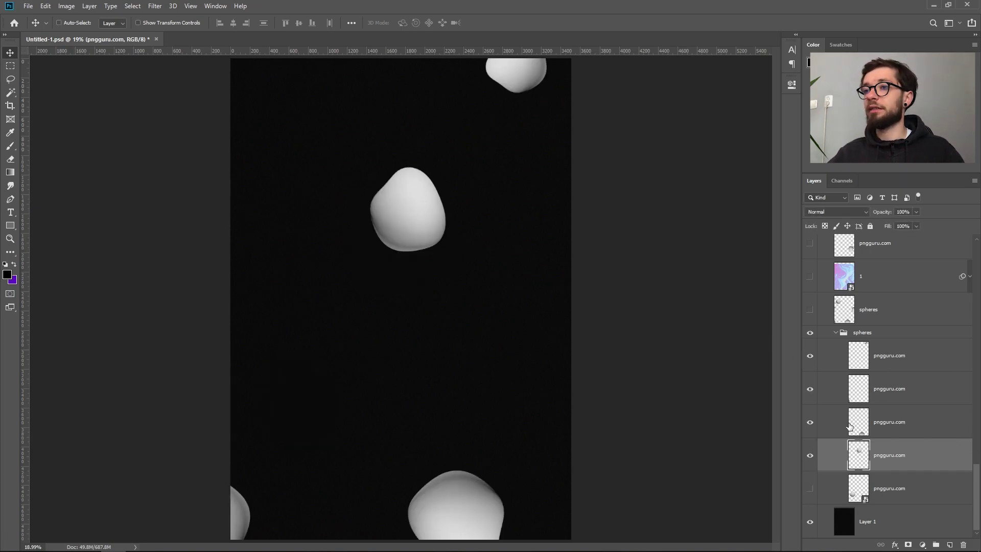
key("ctrl")
key("ctrl+z")
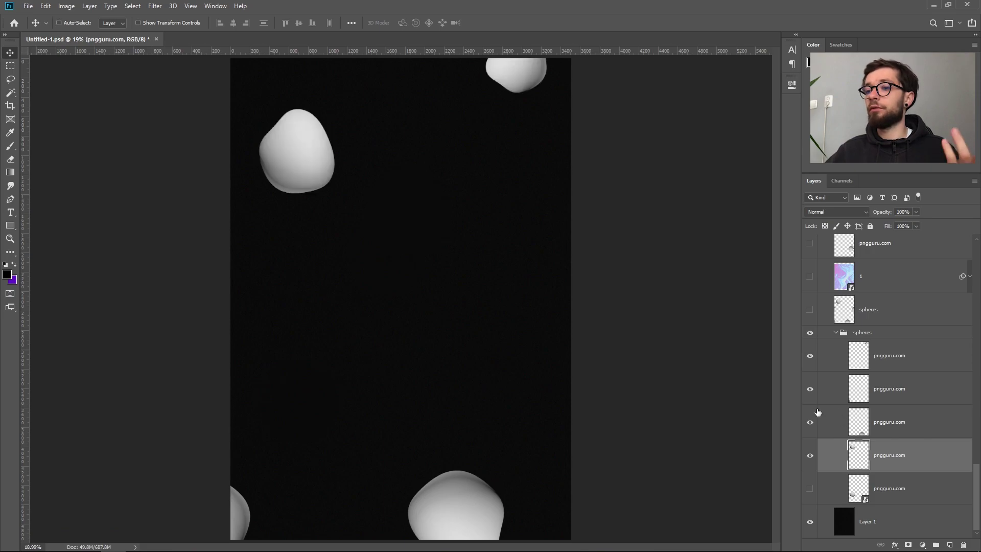
Step: Select the first four sphere layers in the spheres group, group them, then undo the grouping
left_click(834, 333)
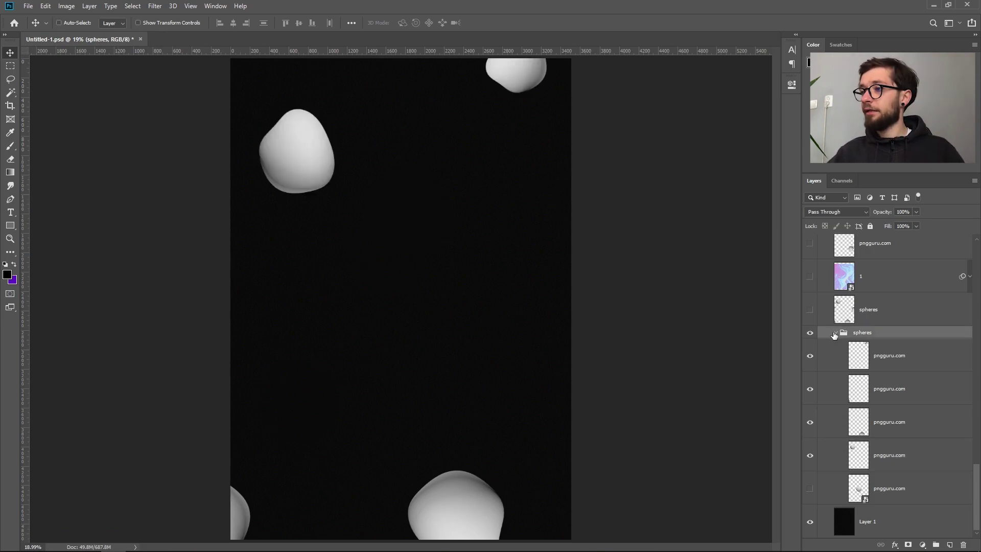
left_click(835, 334)
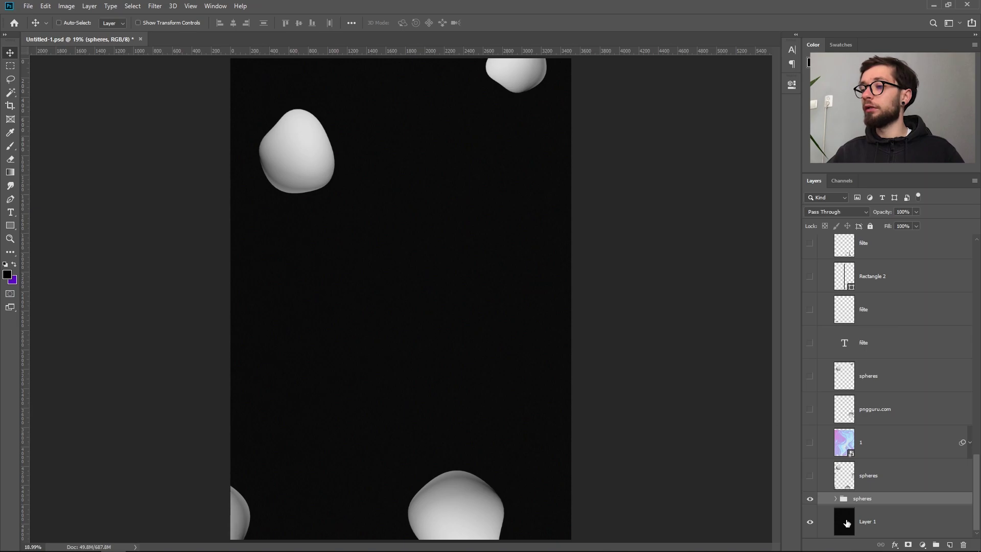
left_click(836, 499)
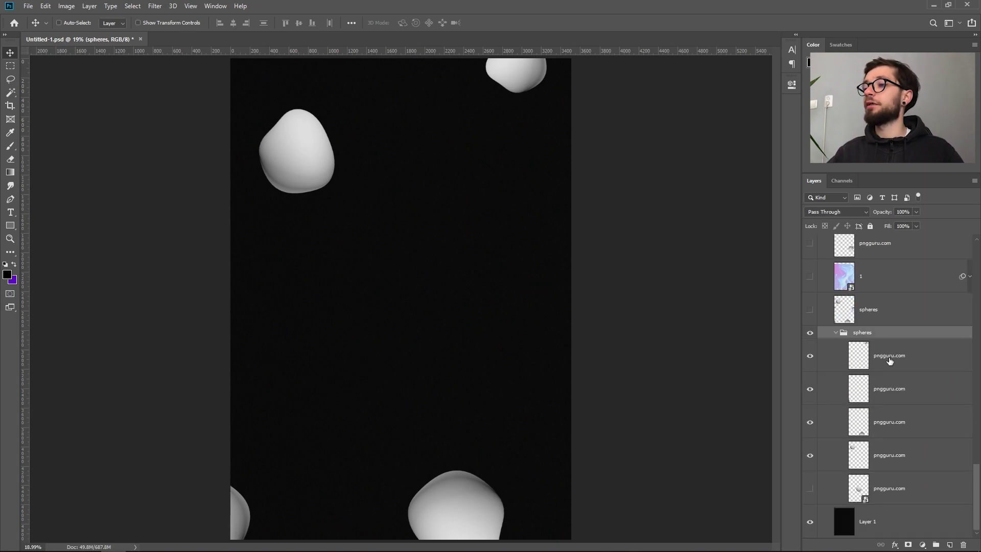
left_click(896, 367)
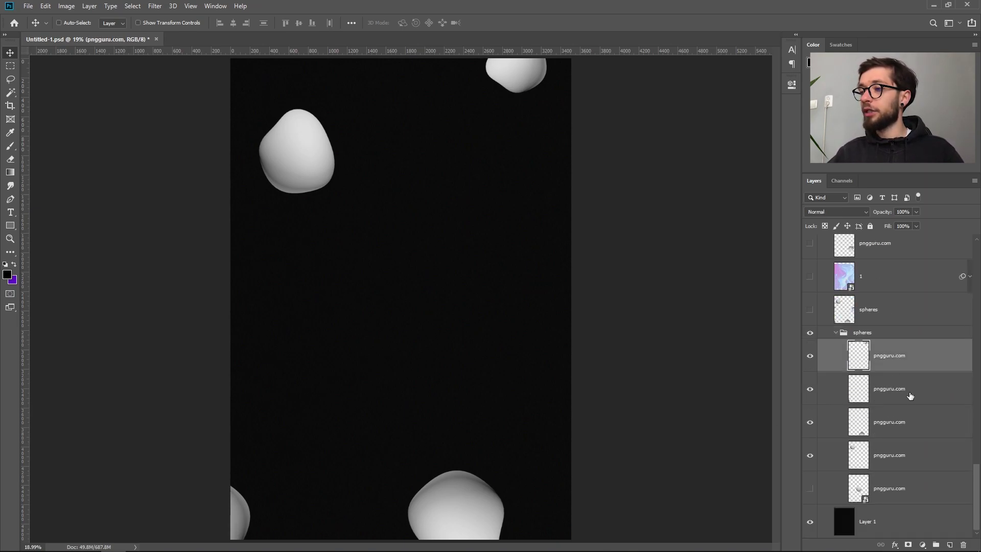
left_click(905, 469, "shift")
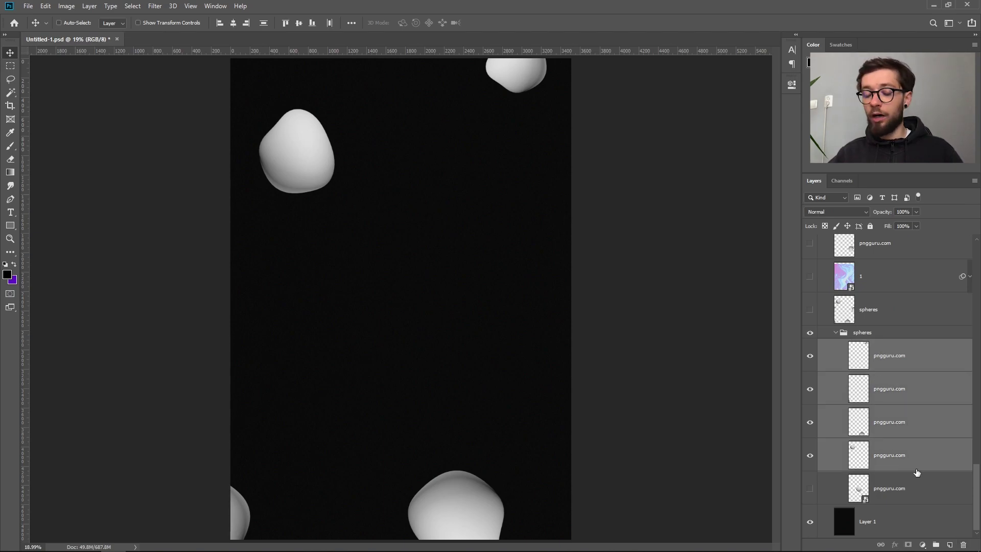
key("ctrl")
key("ctrl+g")
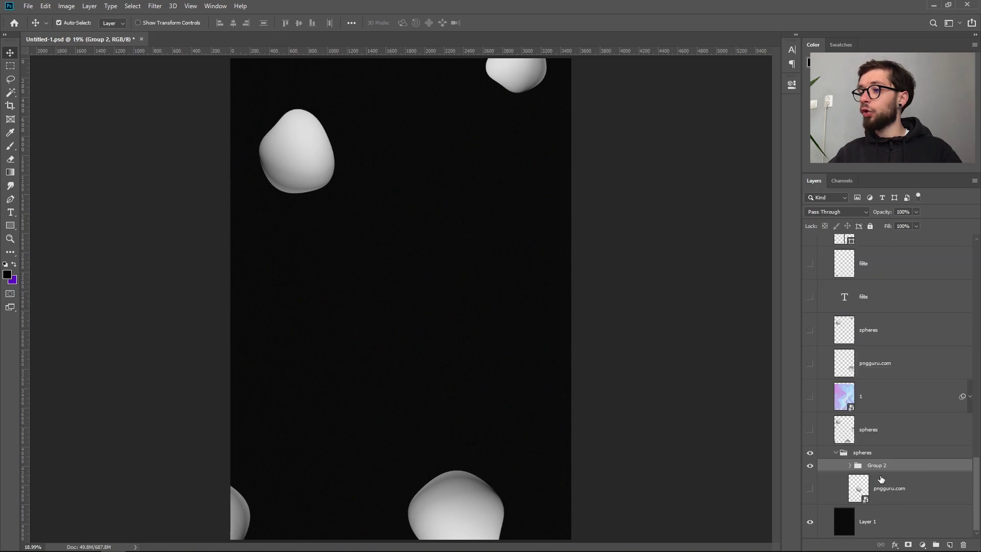
key("ctrl+z")
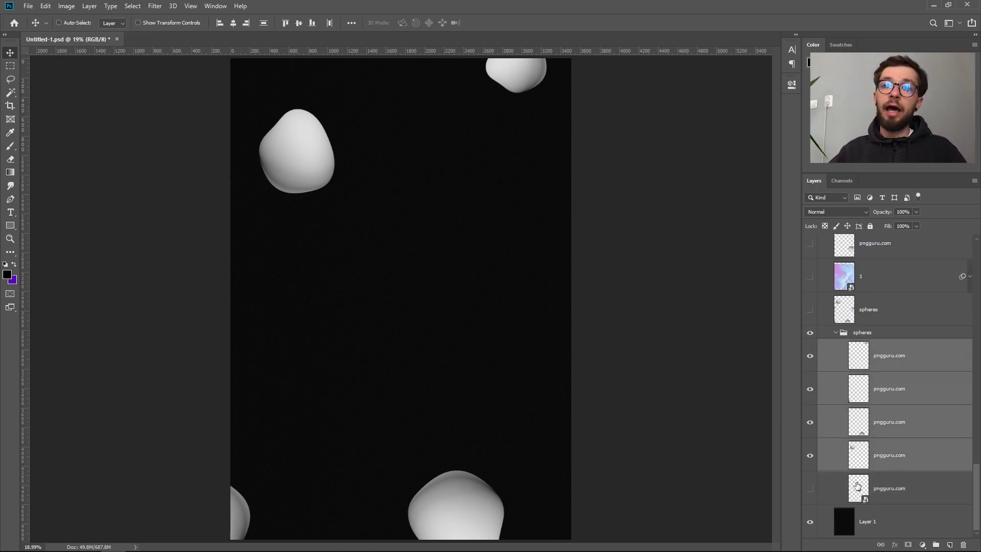
Step: Collapse the spheres group copy and merge it into a single layer
left_click(855, 335)
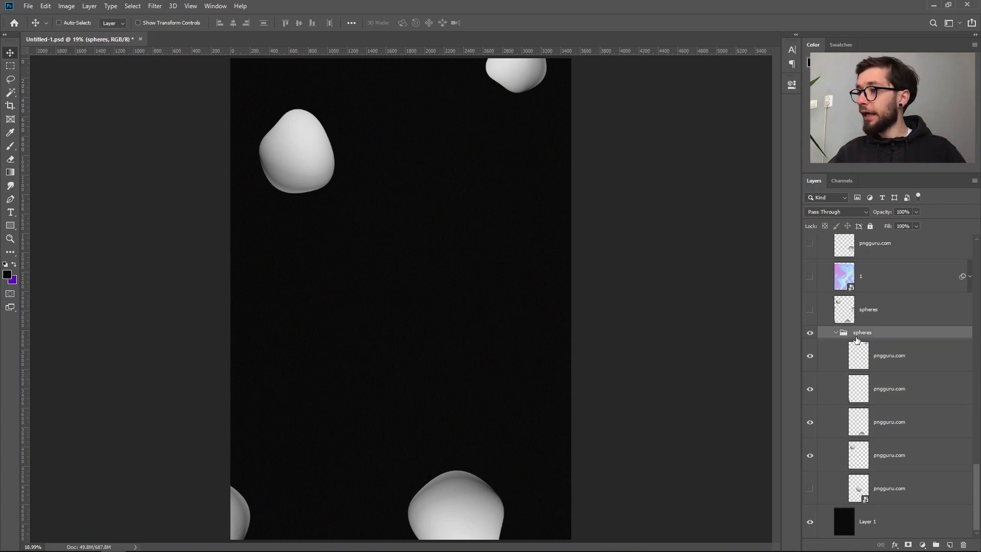
left_click(836, 333)
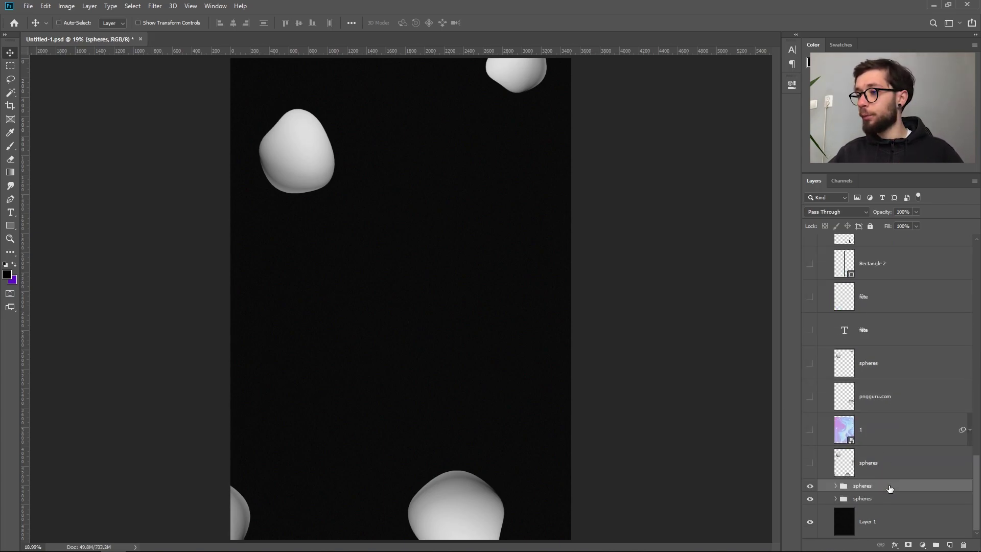
right_click(863, 489)
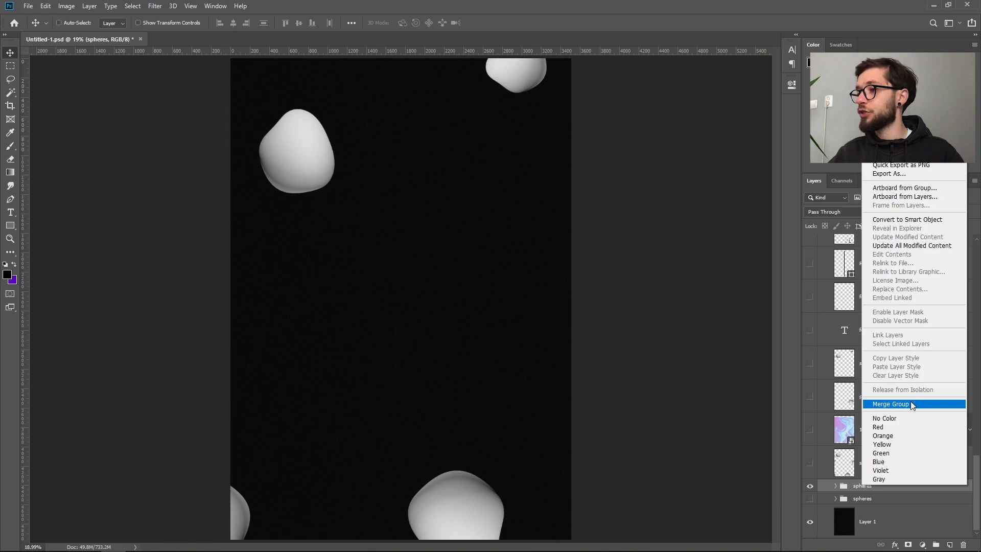
left_click(911, 401)
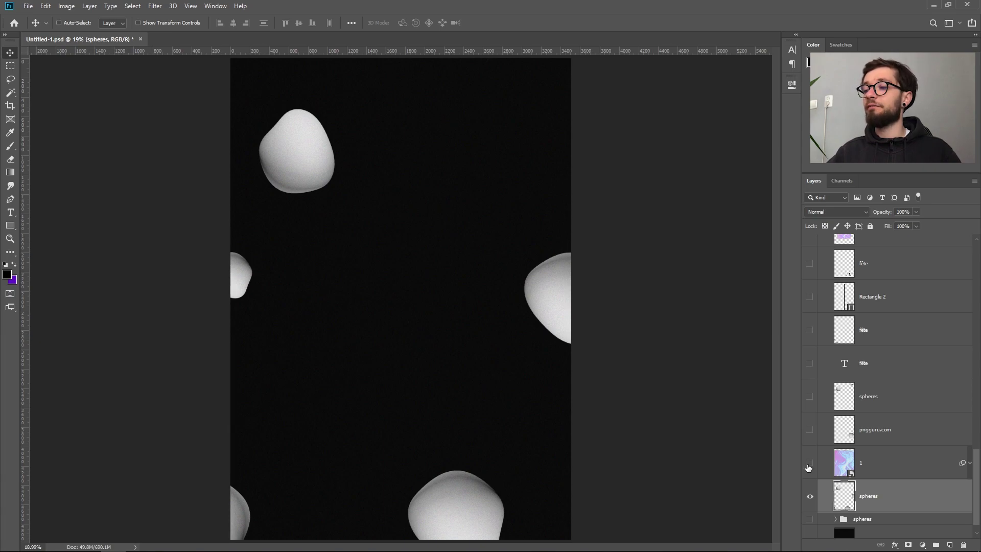
Step: Show the holographic gradient layer and the dark iridescent pngguru.com blob layer, then expand Group 2
left_click(809, 464)
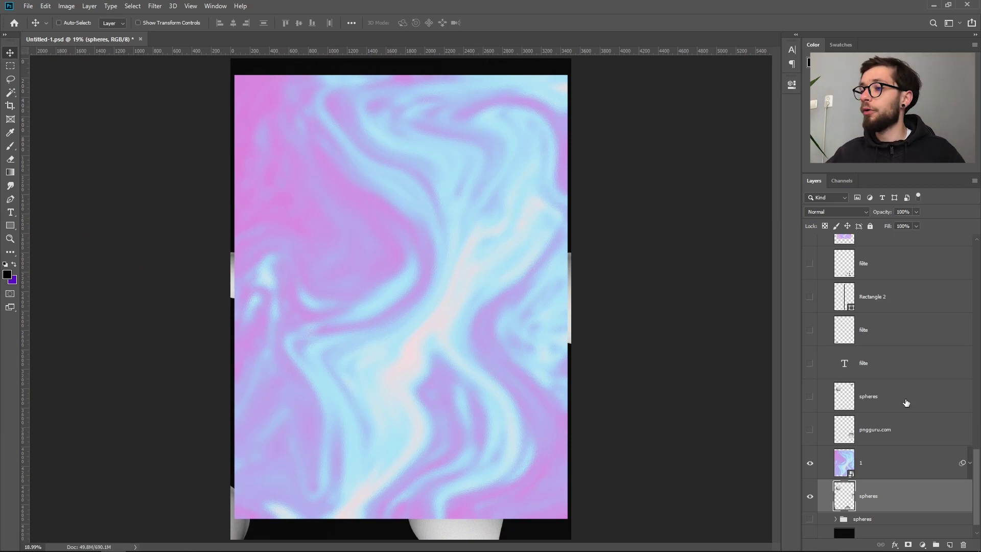
left_click(810, 430)
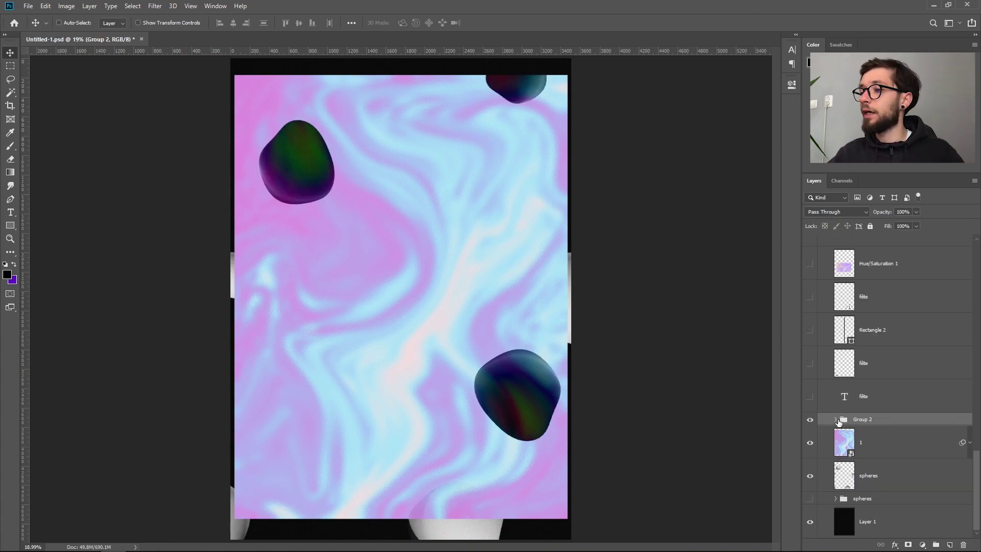
left_click(837, 419)
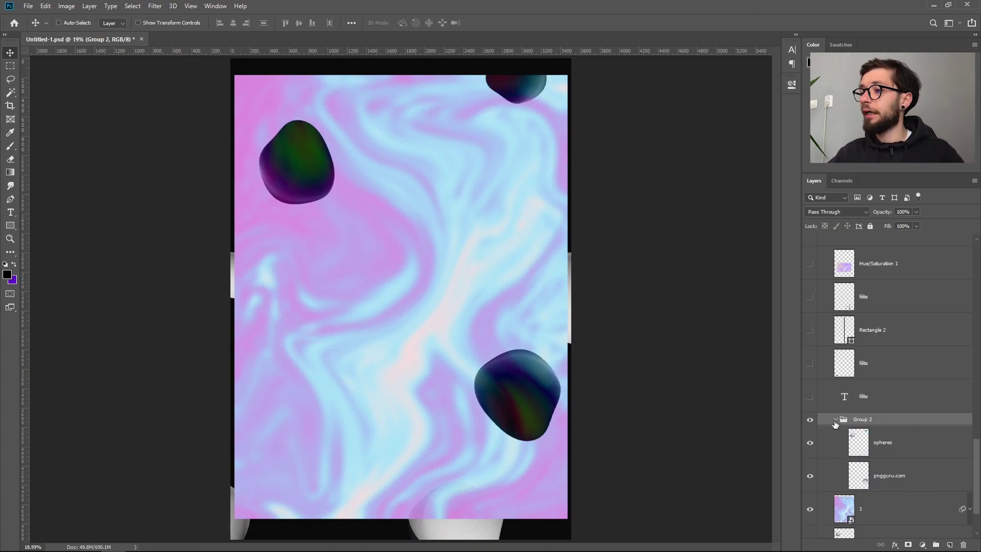
Step: Set the spheres and pngguru.com layers in Group 2 to Multiply blending, trying Difference first
left_click(887, 443)
left_click(863, 215)
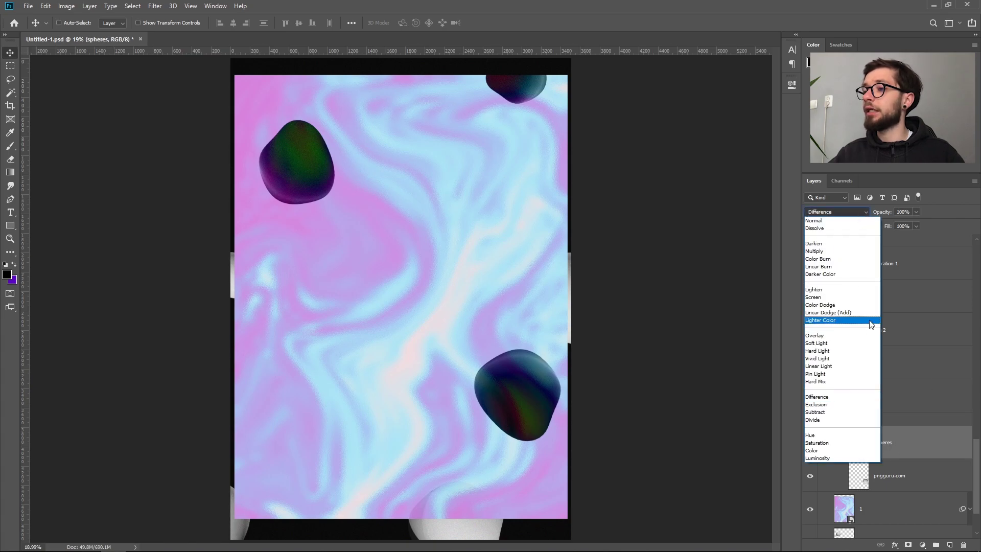
left_click(822, 398)
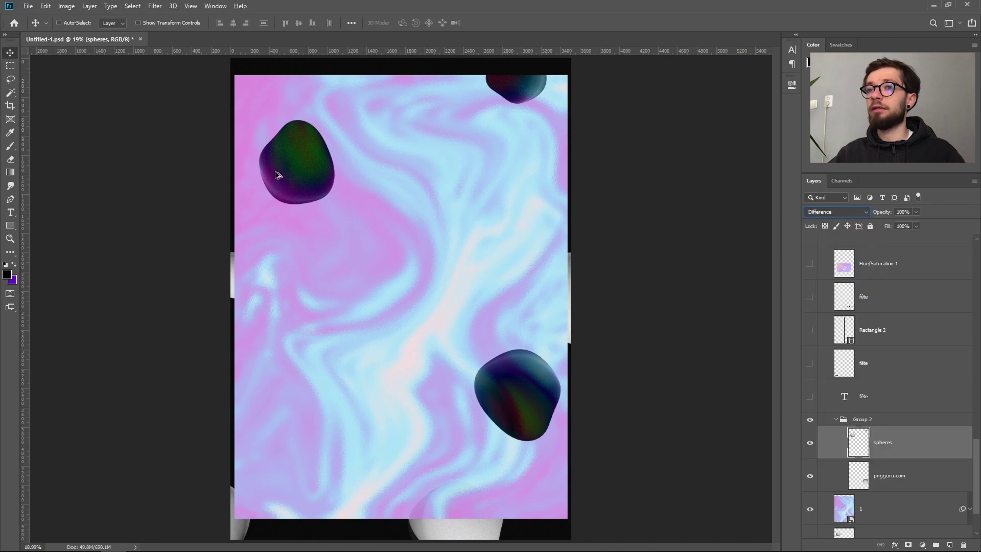
scroll(335, 164, "up", 5)
scroll(622, 328, "down", 4)
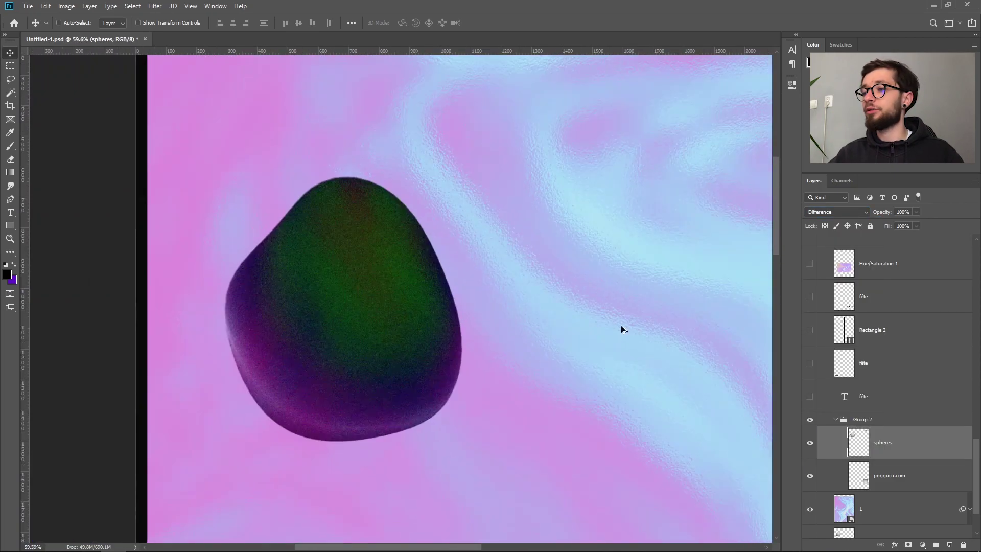
left_click(840, 213)
scroll(842, 220, "up", 1)
key("Escape")
key("ctrl+0")
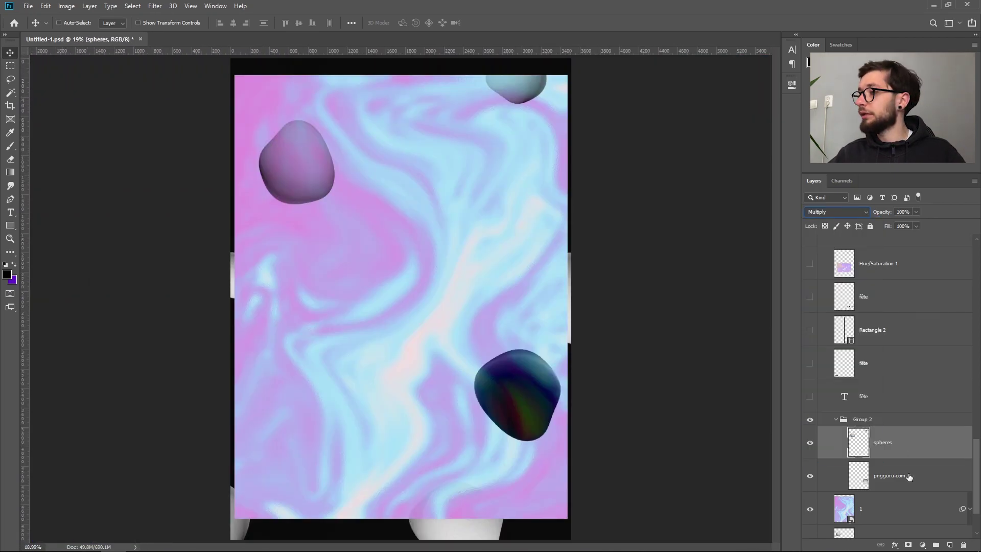
key("alt+bracketleft")
left_click(850, 216)
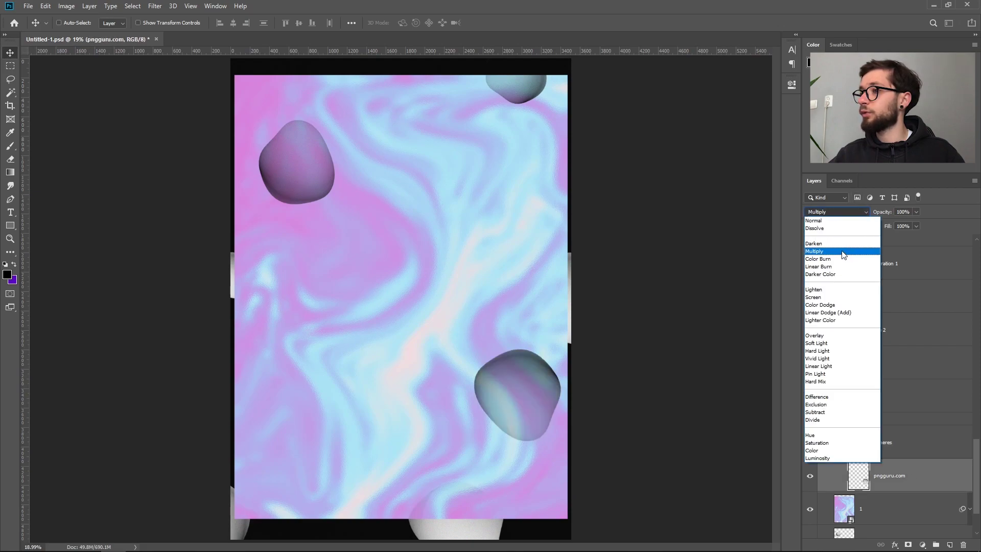
left_click(844, 253)
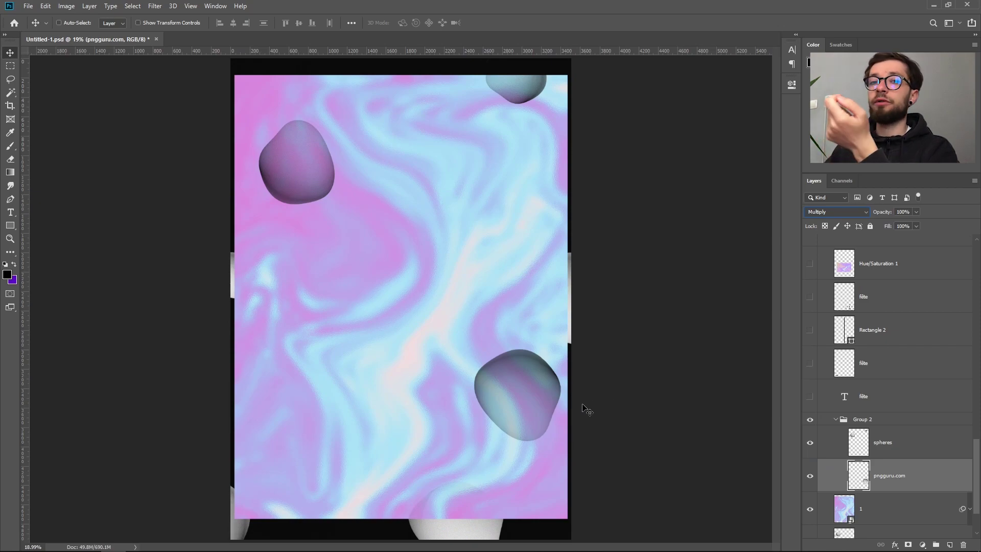
Step: Show Rectangle 1 and duplicate it into a separate outline rectangle layer
left_click(835, 419)
scroll(840, 398, "up", 3)
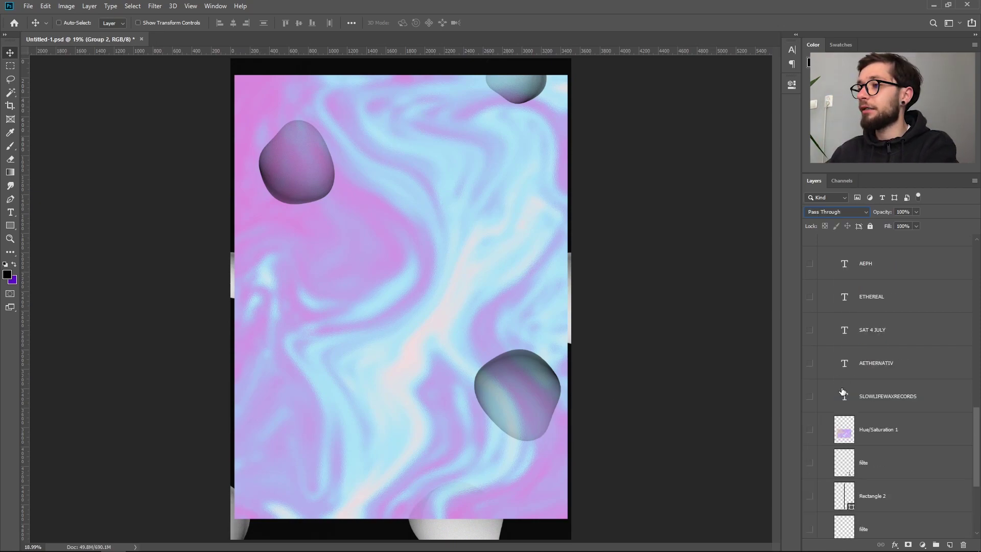
scroll(833, 383, "down", 2)
scroll(832, 373, "up", 5)
left_click(810, 263)
left_click(872, 263)
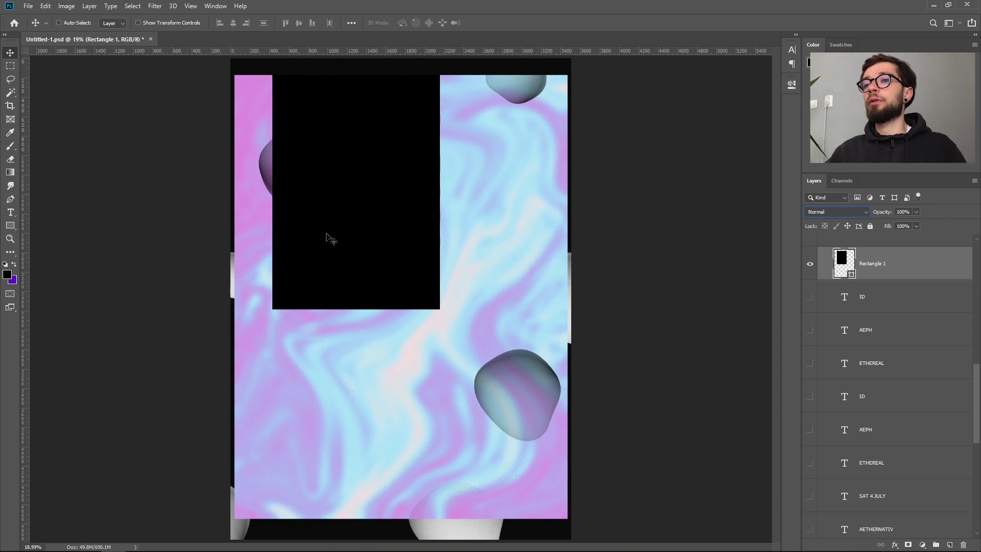
scroll(838, 373, "up", 4)
scroll(839, 373, "down", 3)
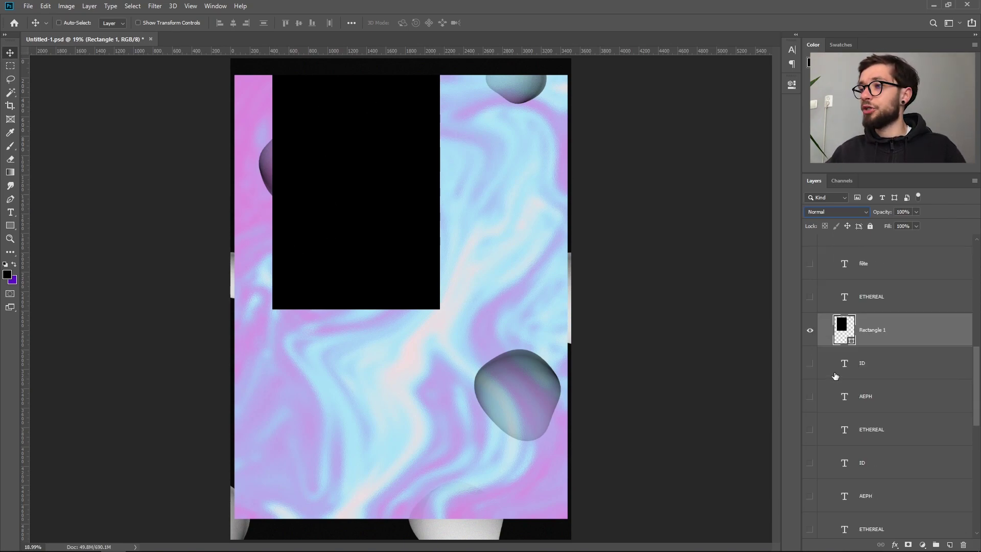
key("ctrl+z")
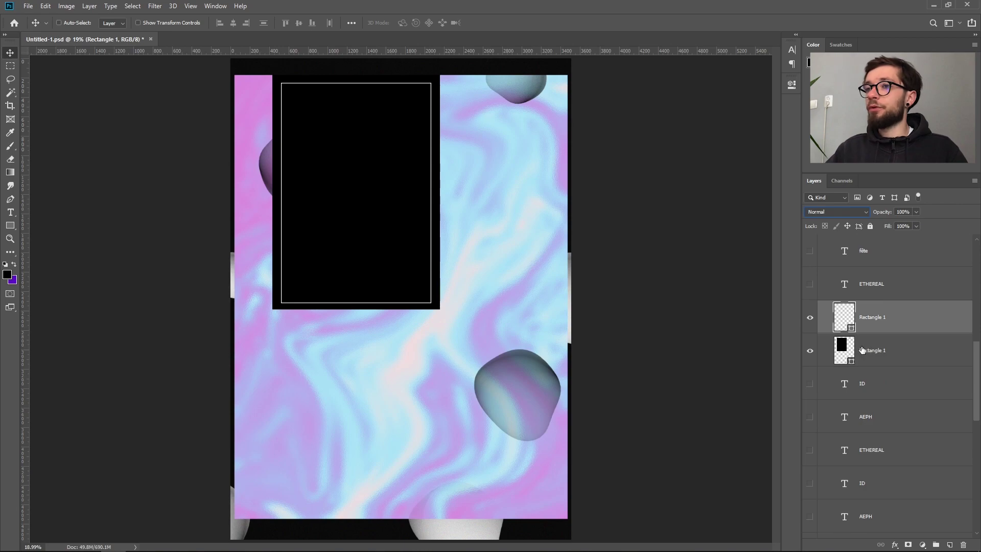
left_click(894, 348)
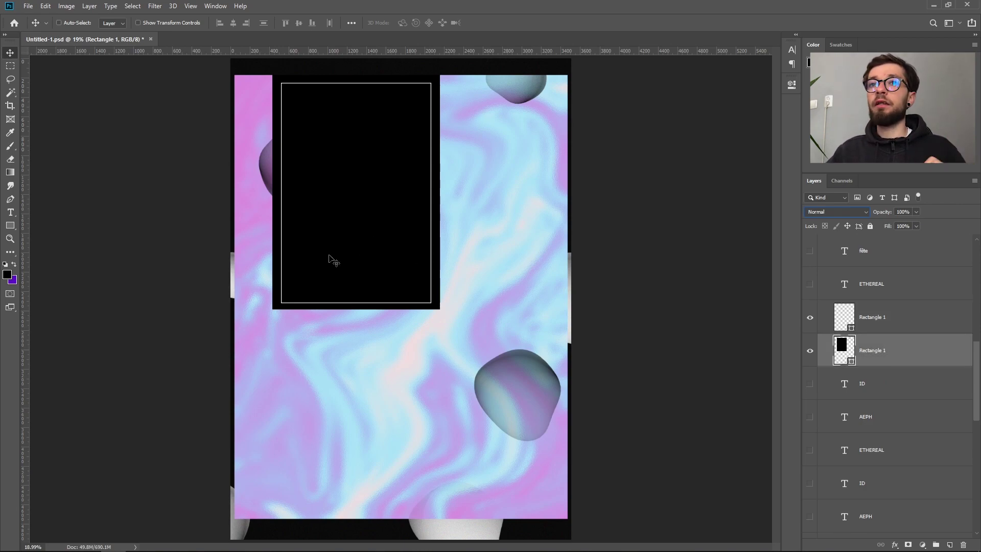
left_click(890, 324)
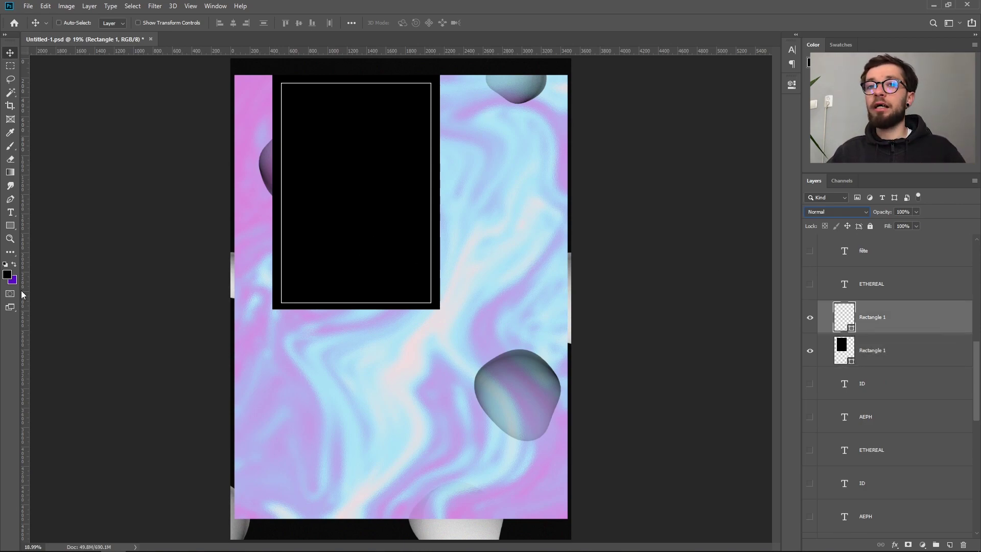
Step: Select the Rectangle shape tool and show the ETHEREAL text layer
left_click(10, 225)
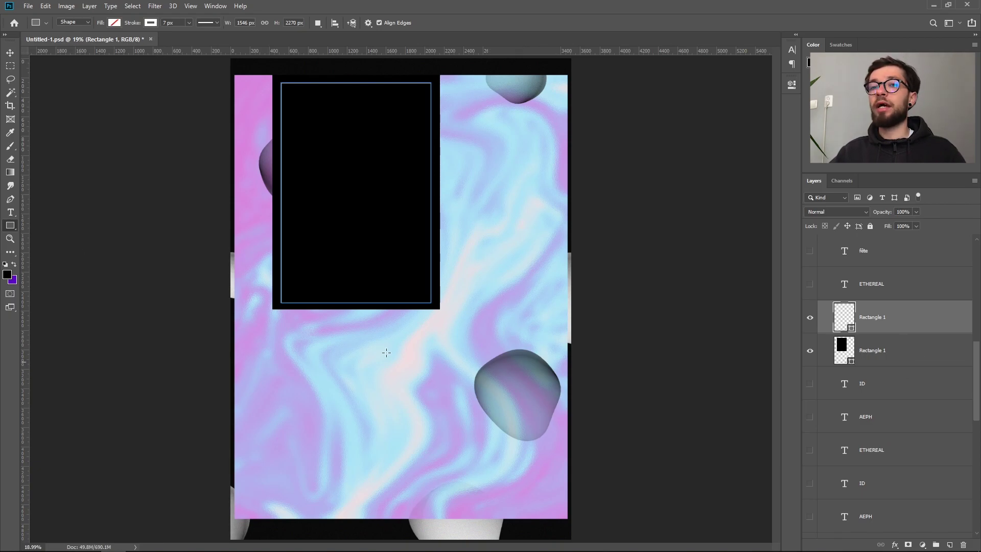
right_click(10, 226)
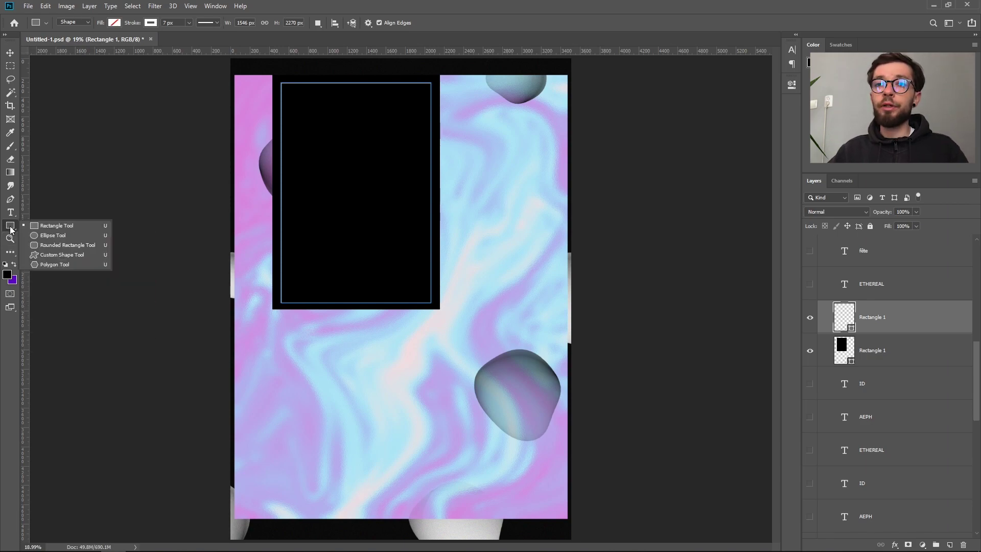
left_click(77, 226)
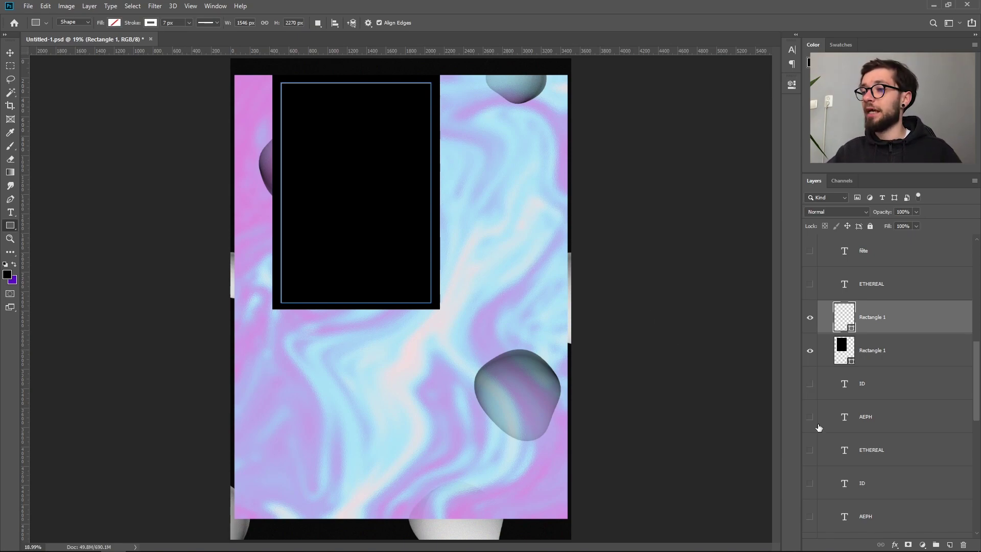
left_click(810, 449)
Step: Show the upper ETHEREAL text in the panel and edit it with the Type tool
scroll(807, 389, "up", 3)
left_click(809, 383)
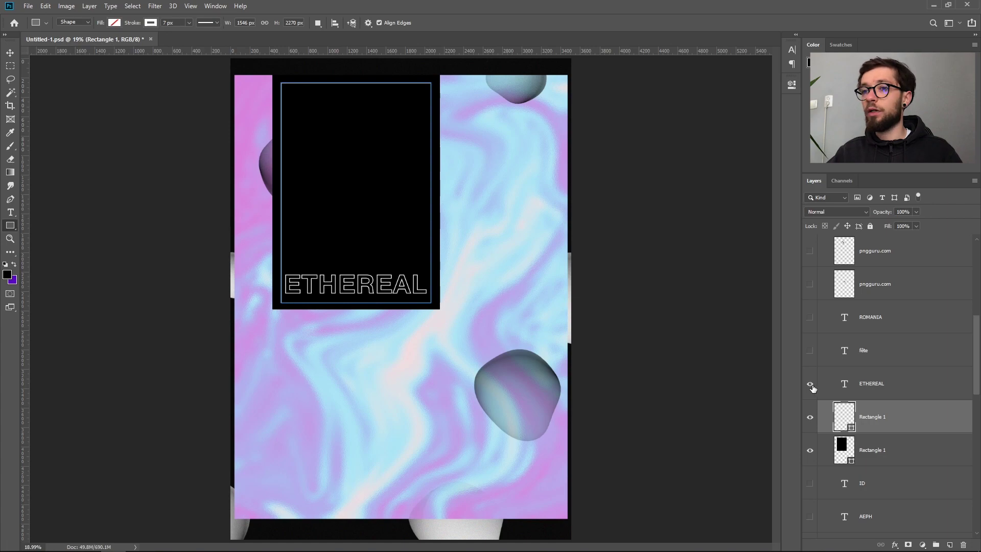
double_click(844, 384)
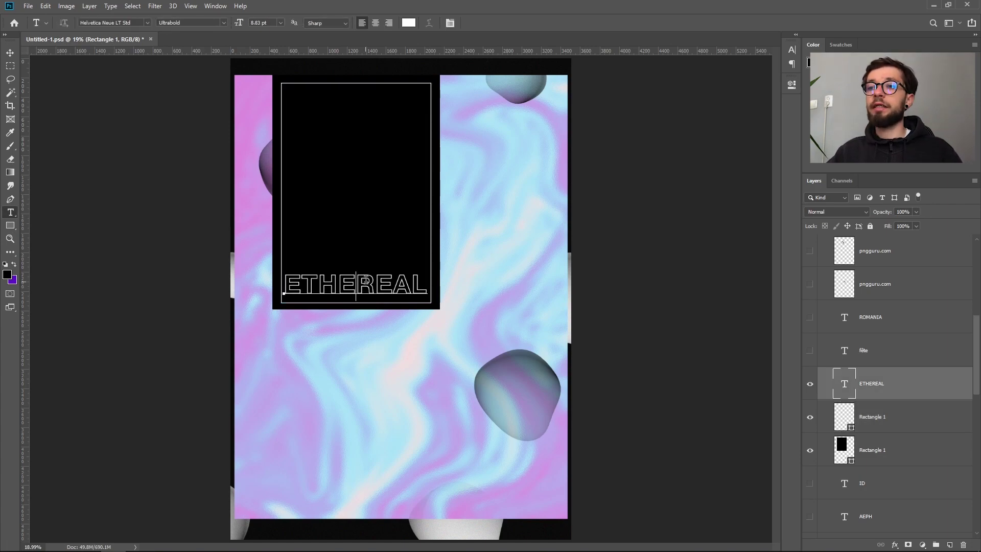
left_click(133, 66)
Step: Show the FÊTE title and ROMANIA label, edit the FÊTE text, and reveal a white blob
left_click(810, 353)
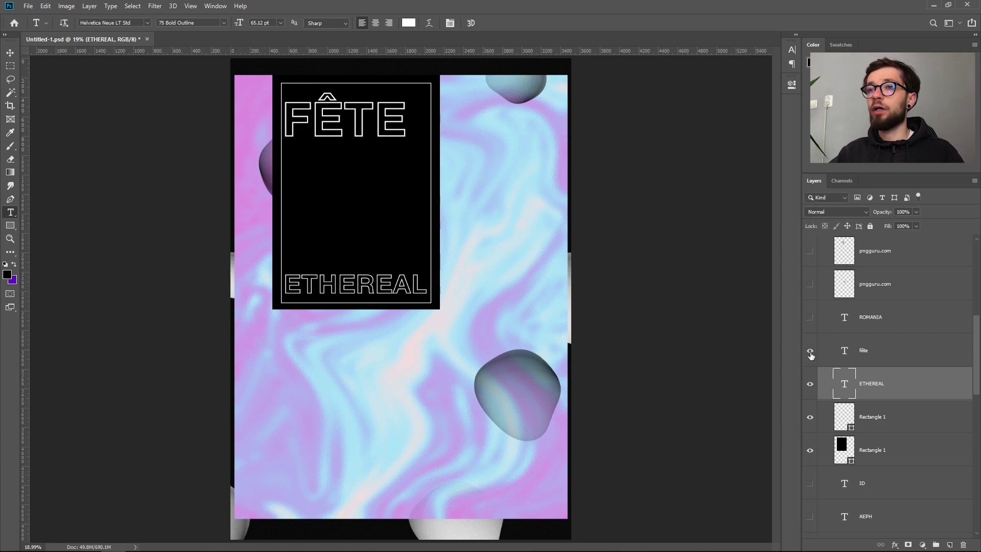
left_click(810, 317)
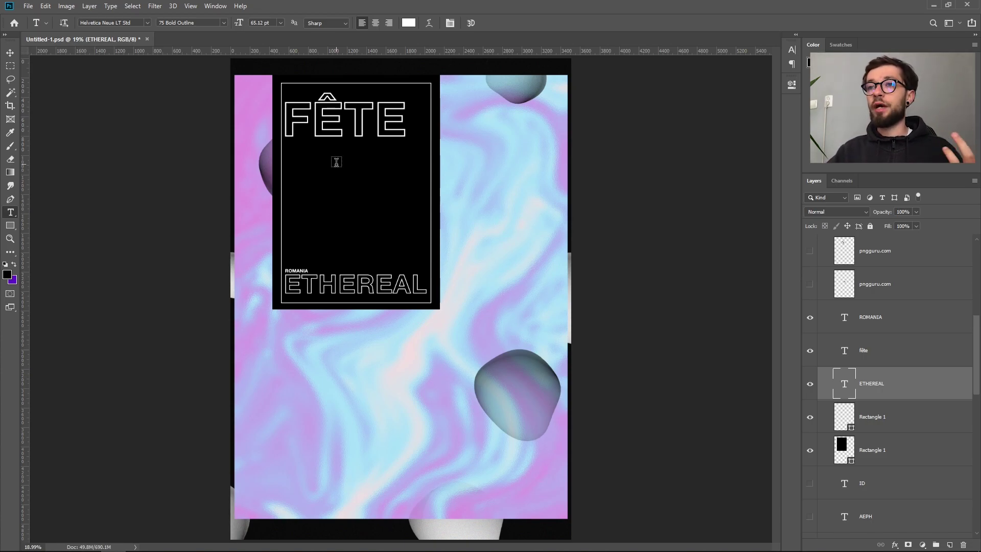
left_click(390, 134)
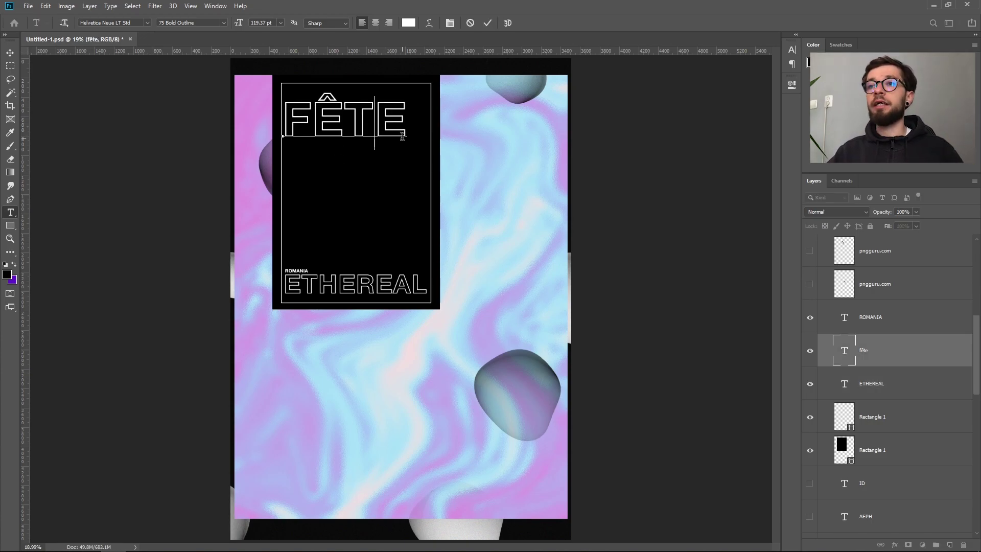
left_click(810, 284)
Step: Turn on three more white pngguru.com blob layers over the panel
left_click(895, 296)
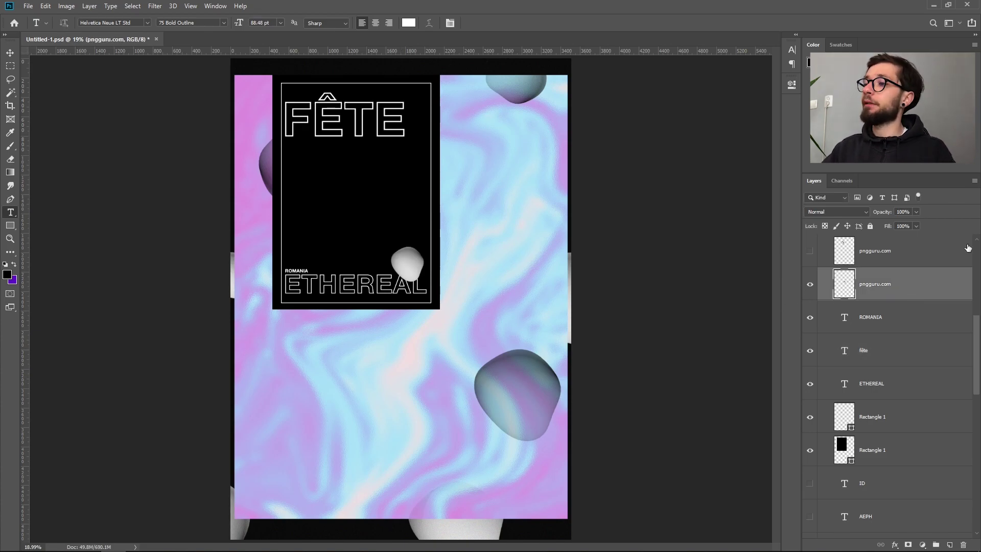
scroll(827, 300, "up", 2)
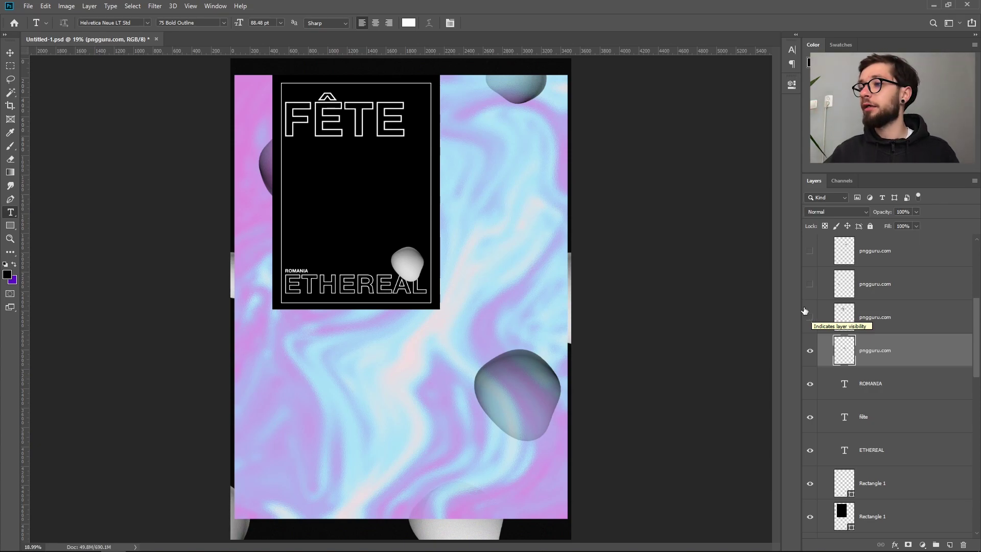
left_click(810, 316)
left_click(812, 283)
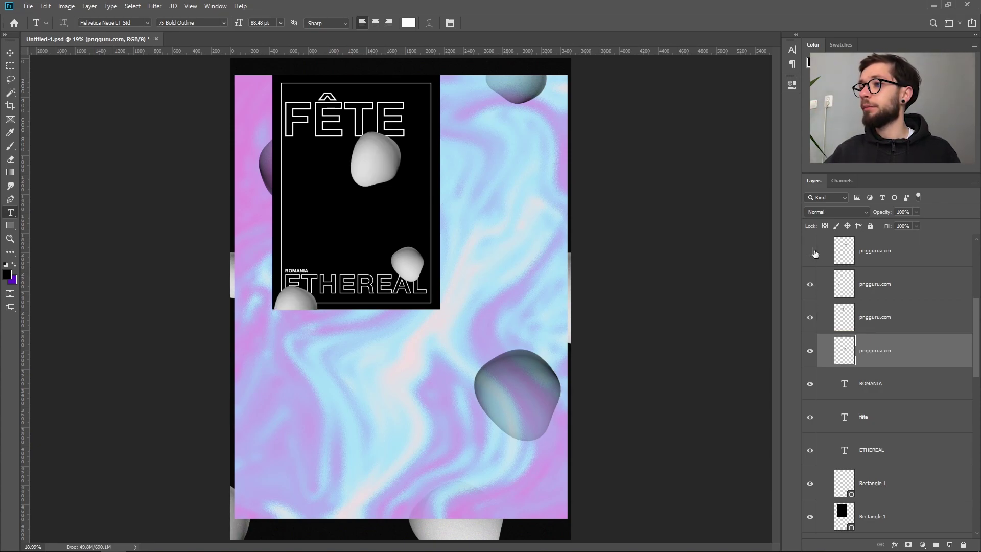
left_click(810, 252)
scroll(924, 275, "down", 1)
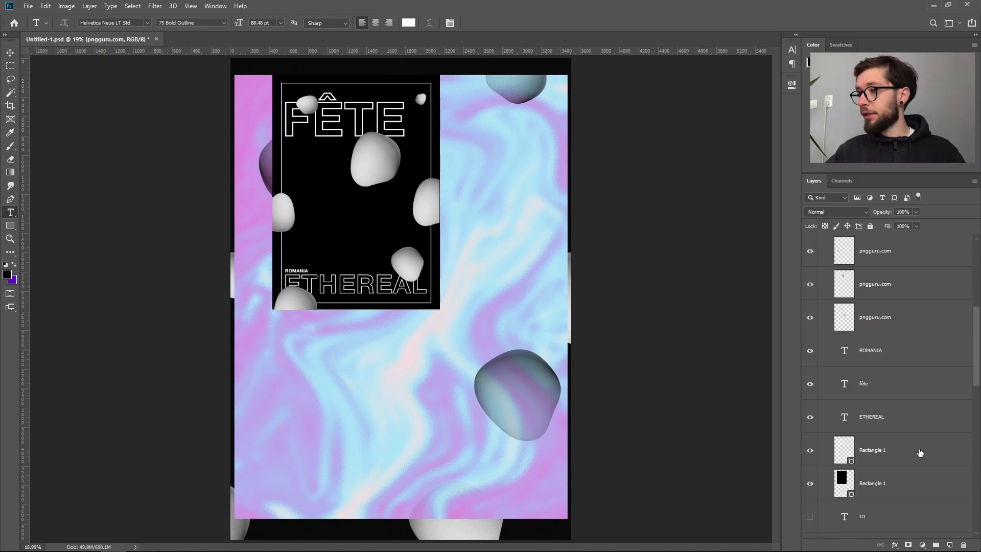
Step: Group the panel layers, name the group 'inside info design', and expand it
left_click(936, 499, "shift")
key("ctrl+g")
double_click(861, 239)
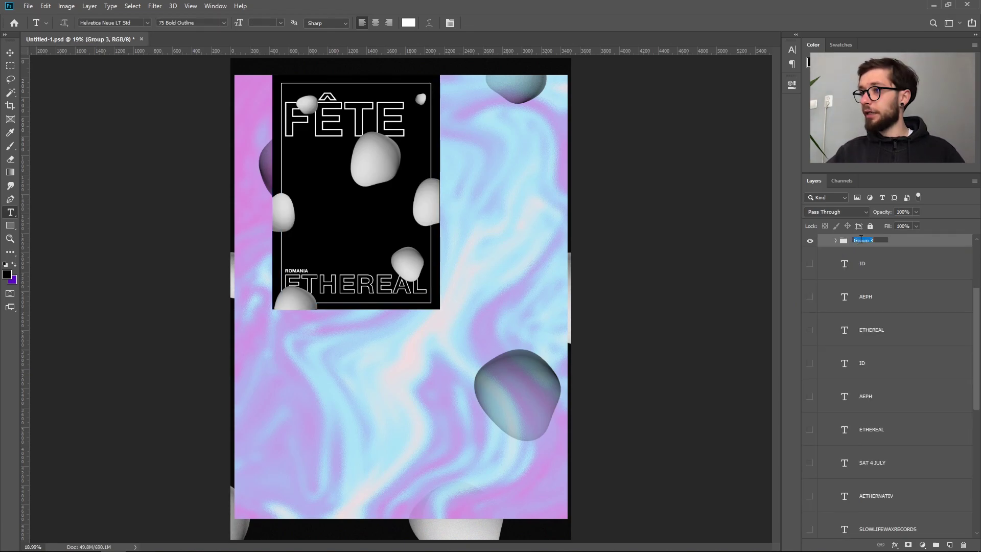
type("inside")
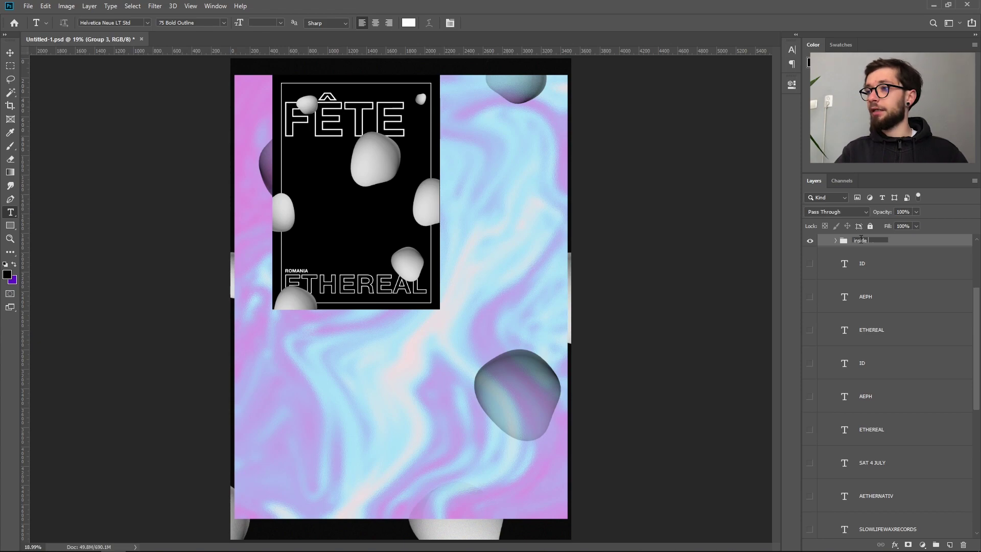
type(" info design")
key("Return")
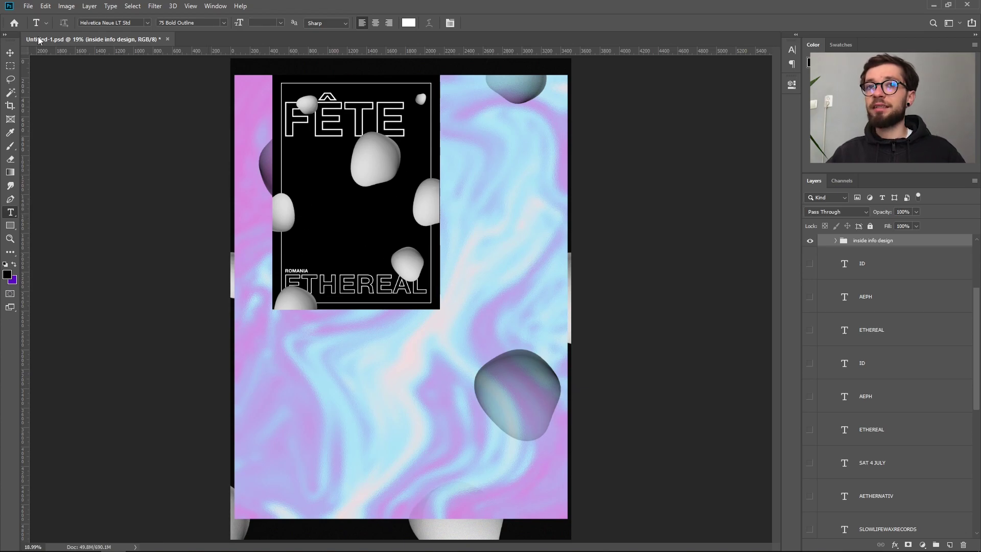
left_click(836, 240)
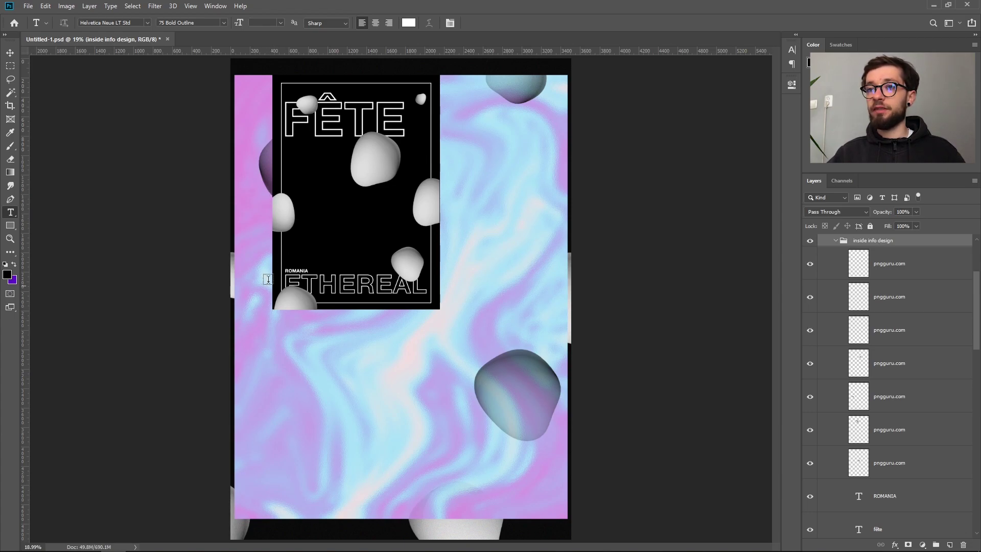
left_click(10, 53)
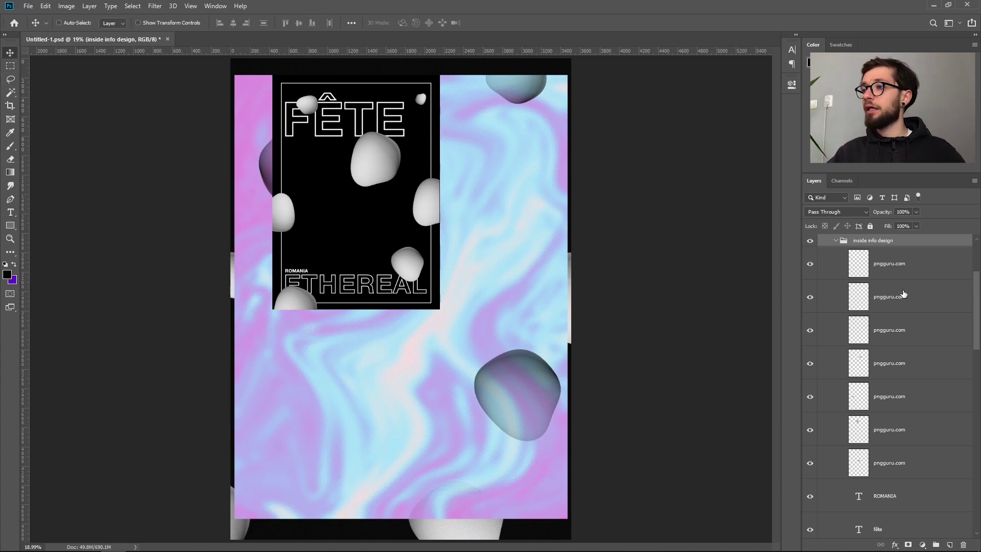
Step: Toggle the blob layers' visibility to find the centre blob, then drag it up onto the black panel's top edge
left_click(809, 268)
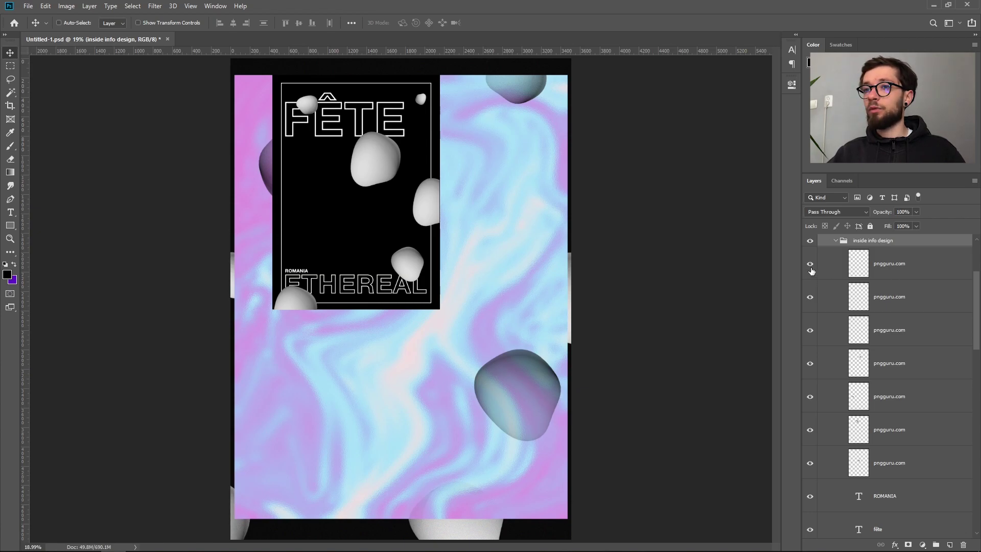
left_click(810, 300)
left_click(810, 333)
left_click(810, 333)
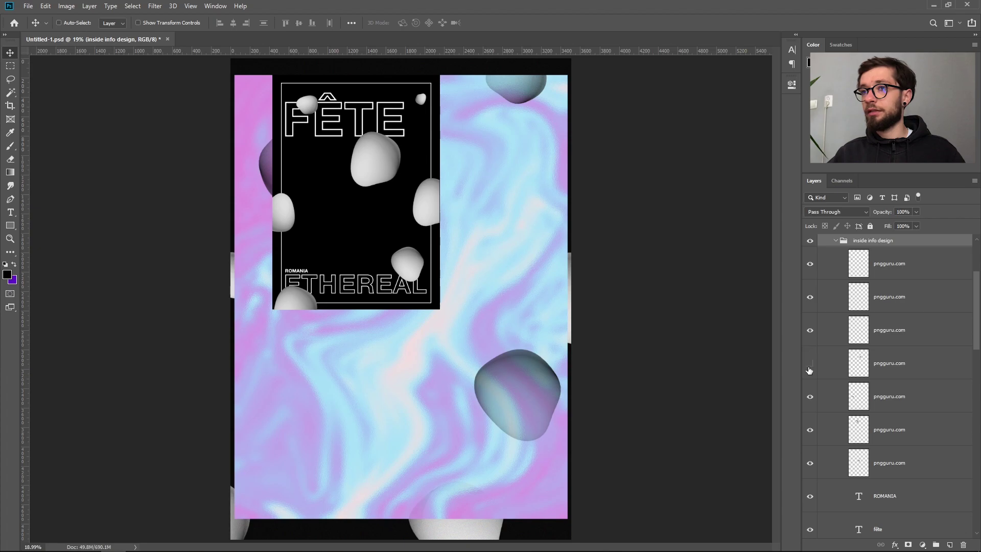
left_click(810, 365)
left_click(810, 365)
left_click(810, 398)
left_click(810, 398)
left_click(812, 432)
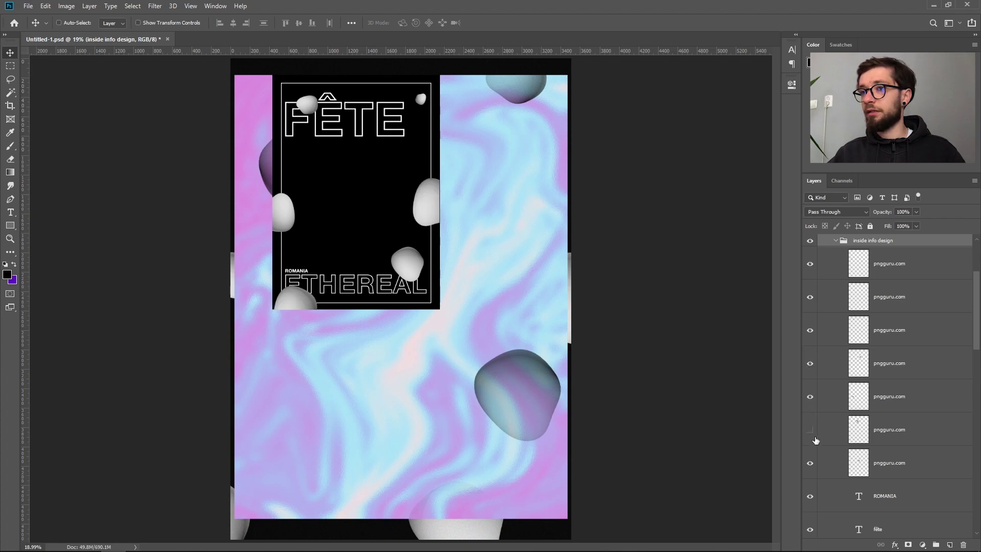
left_click(813, 431)
left_click(887, 435)
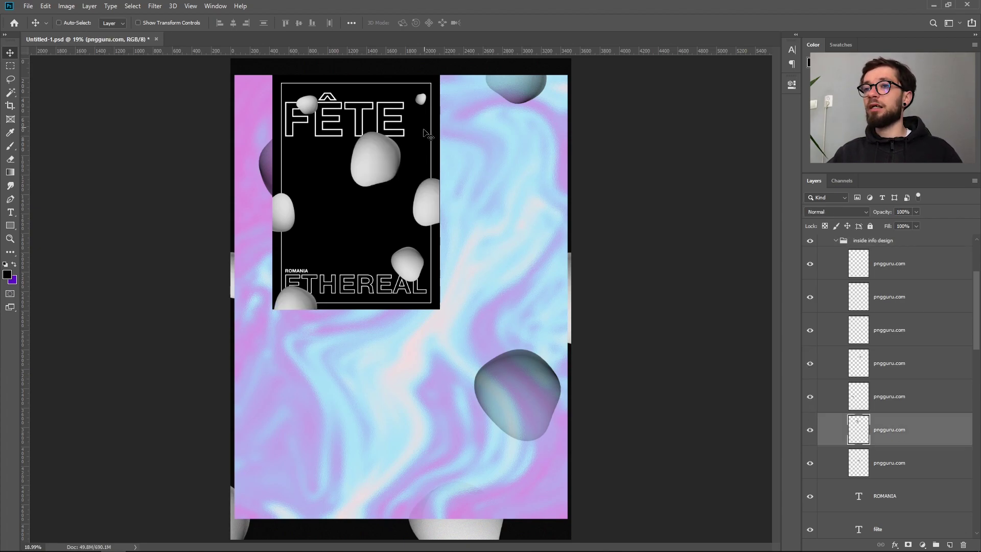
left_click_drag(372, 184, 362, 105)
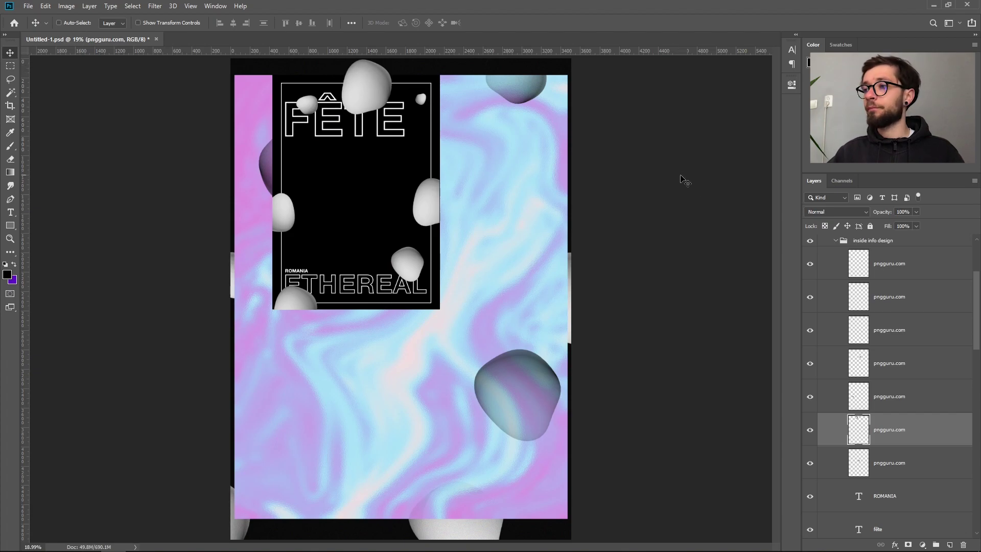
Step: Load the Rectangle 1 black panel as a selection, try Select Inverse, then deselect
right_click(924, 447)
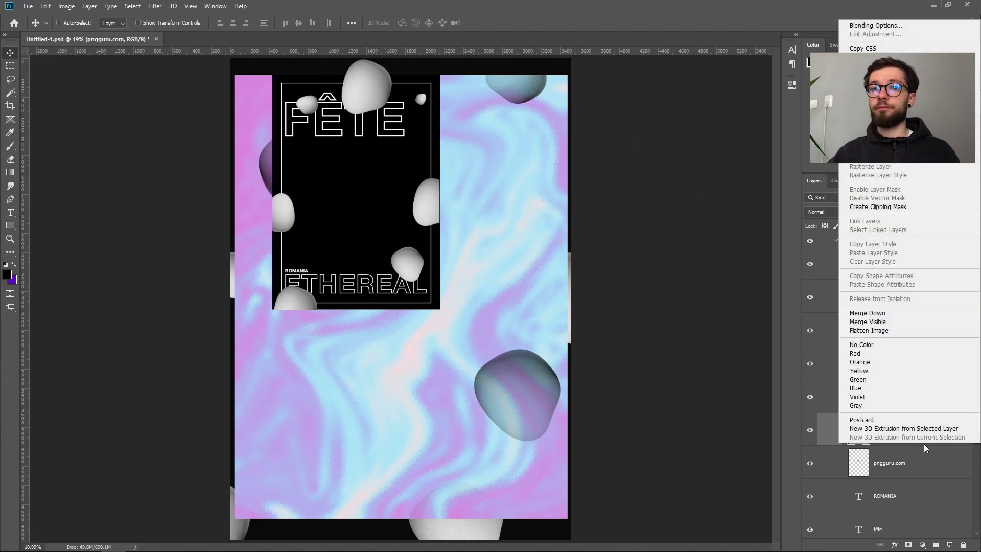
key("Escape")
scroll(894, 383, "down", 3)
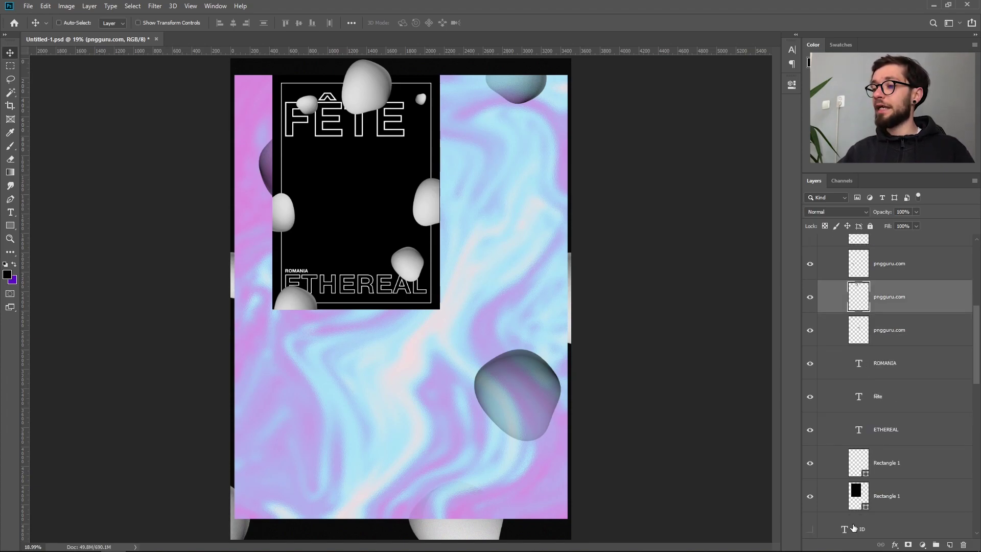
key("ctrl")
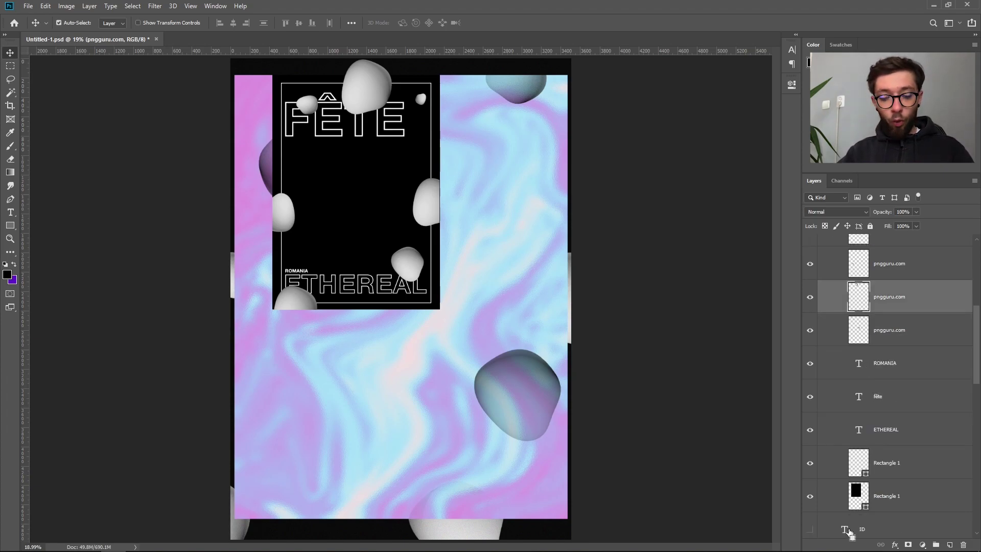
left_click(859, 496, "ctrl")
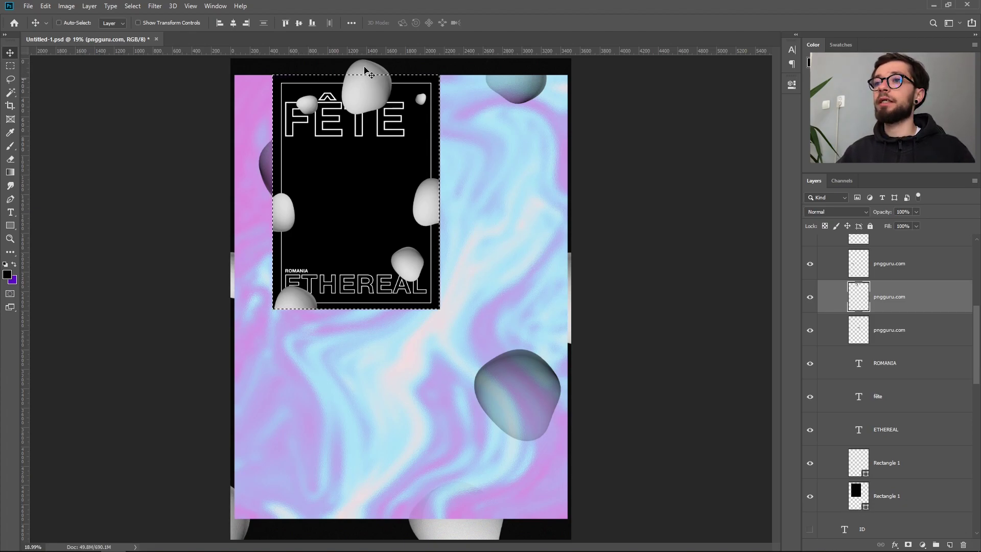
left_click(11, 67)
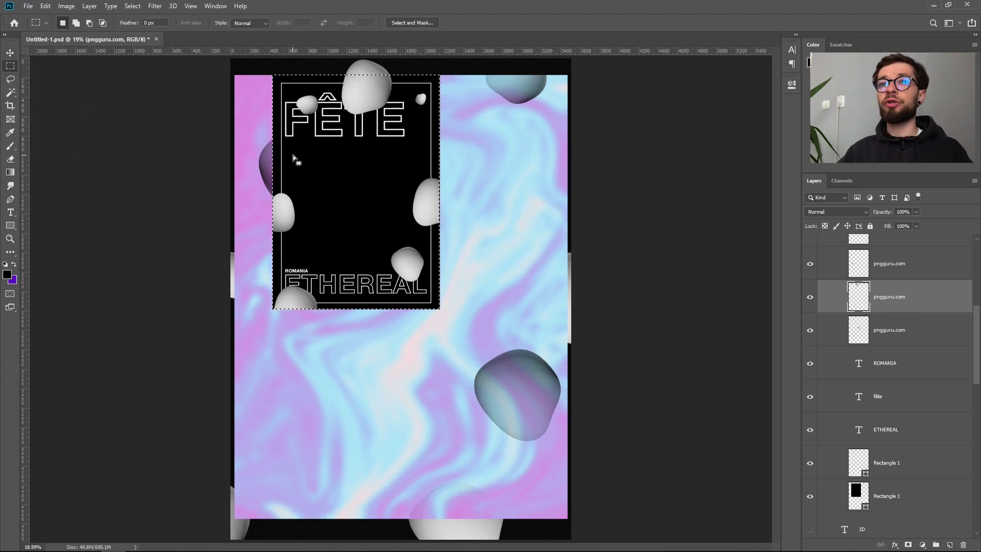
right_click(305, 149)
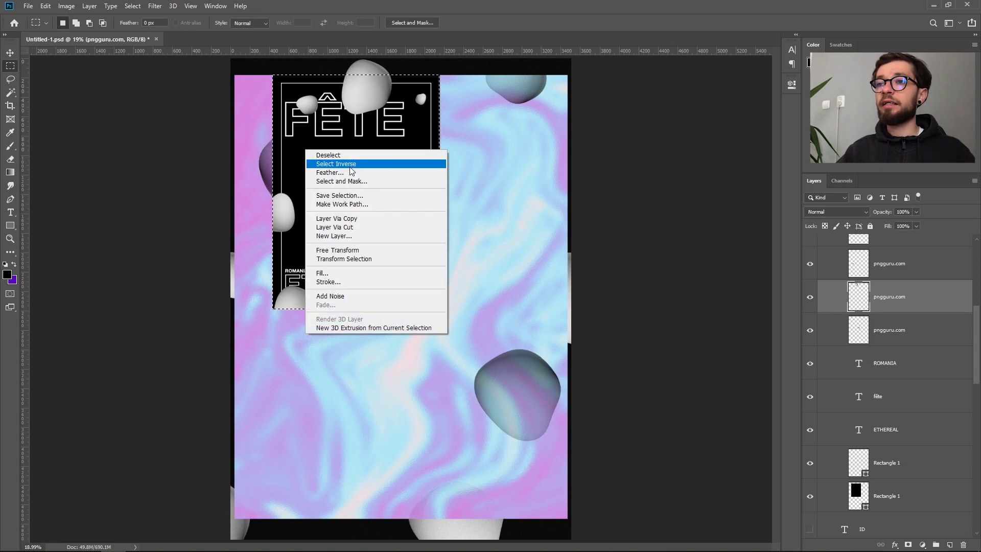
left_click(337, 164)
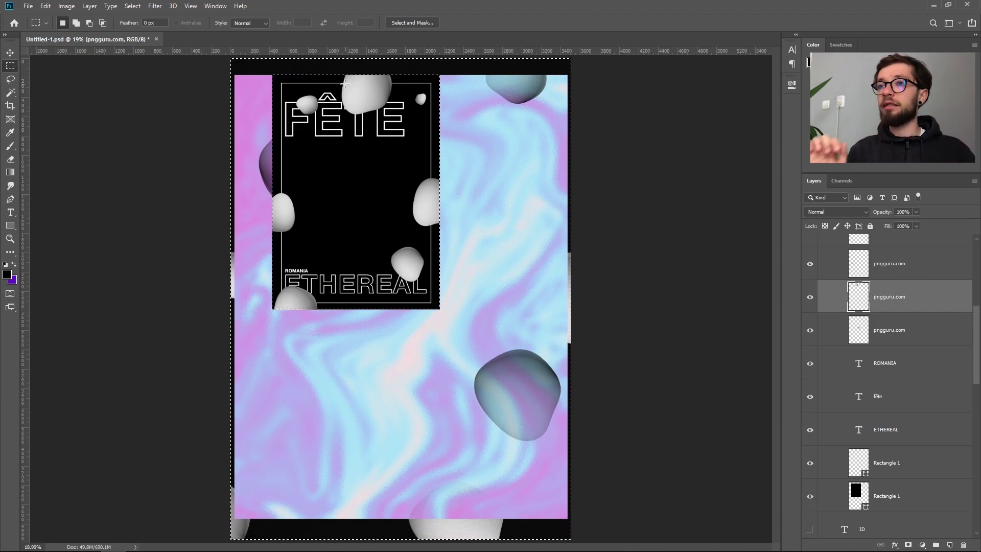
key("ctrl+d")
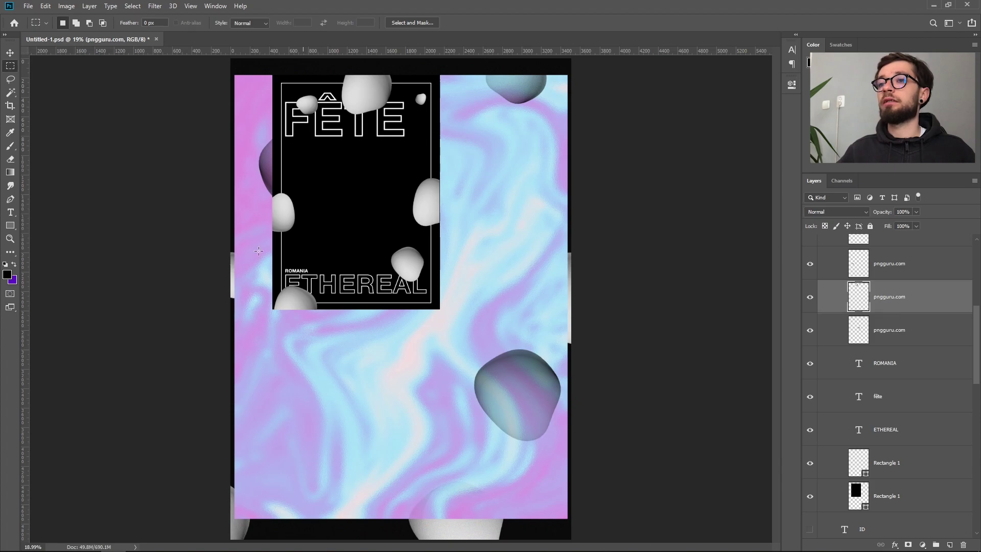
Step: Drag the white blob down below the FÊTE title, nudge its position, and save the document
key("v")
left_click_drag(334, 136, 344, 208)
left_click(343, 210)
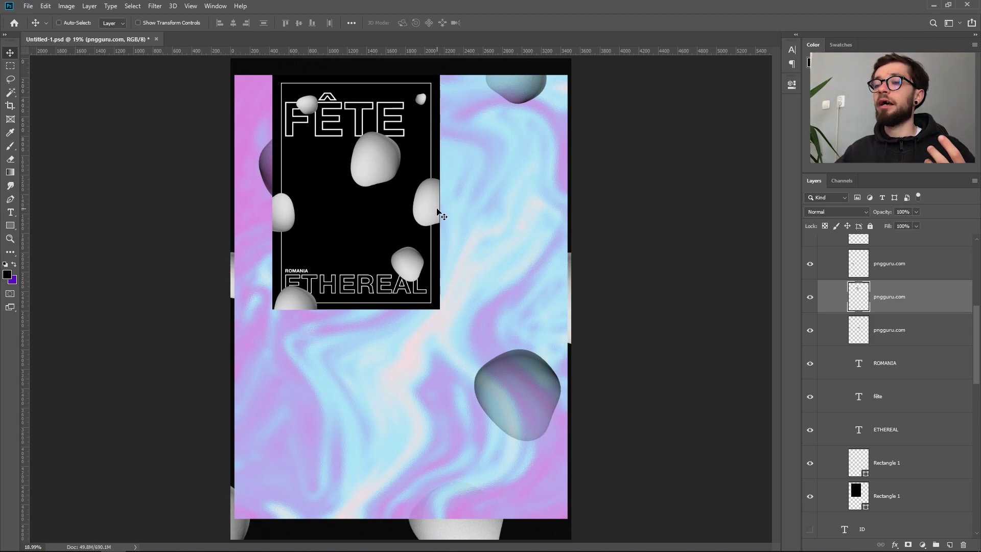
left_click_drag(438, 221, 442, 225)
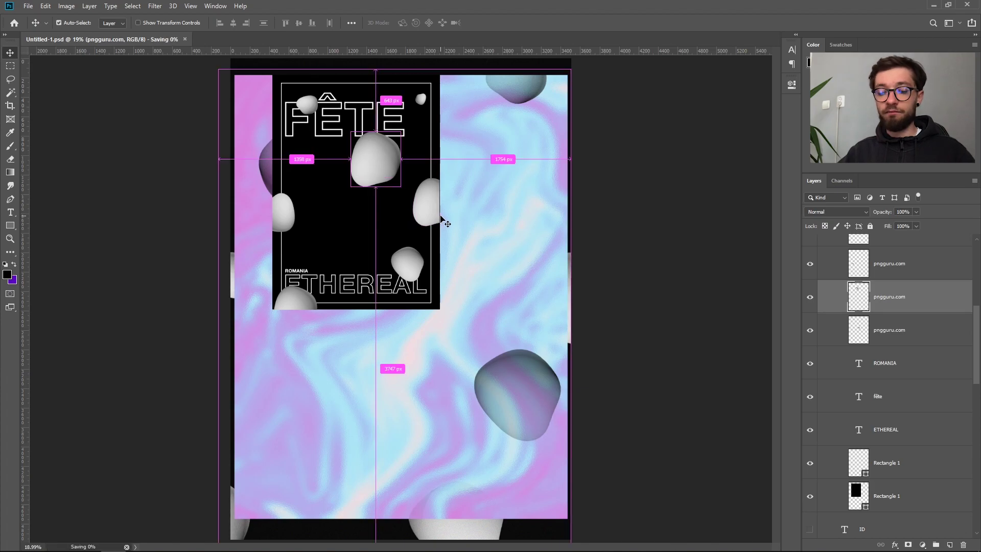
key("ctrl+s")
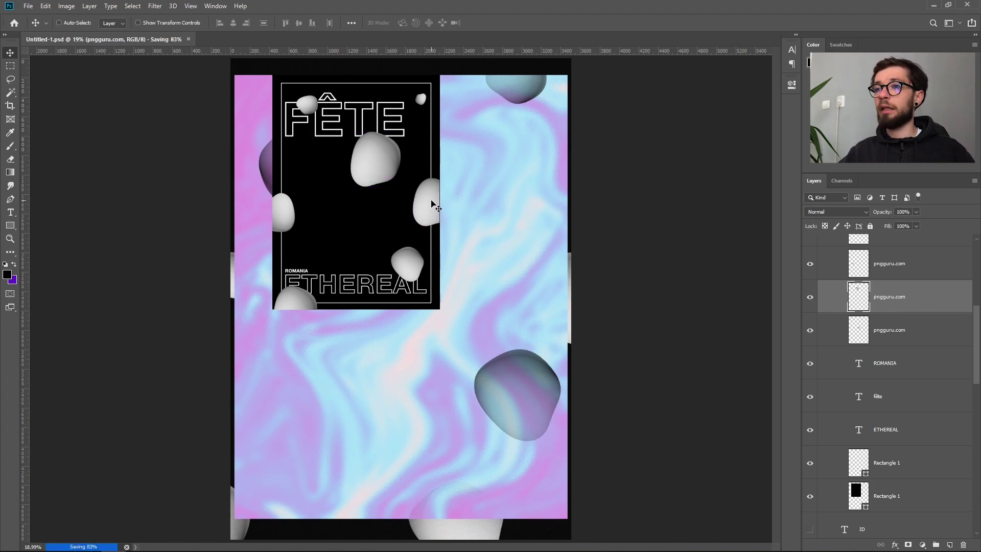
scroll(433, 200, "up", 4)
scroll(432, 199, "up", 4)
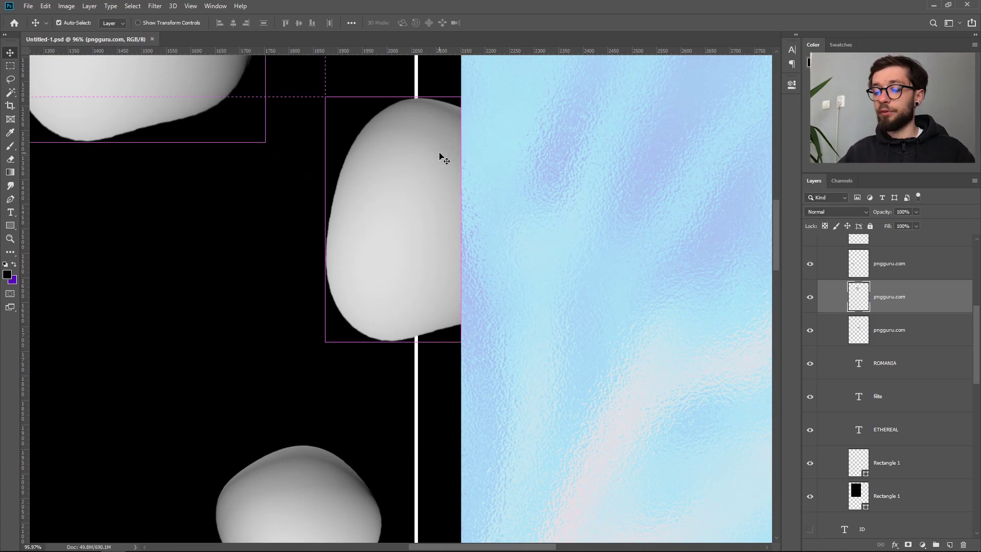
key("ctrl+0")
scroll(442, 160, "up", 4)
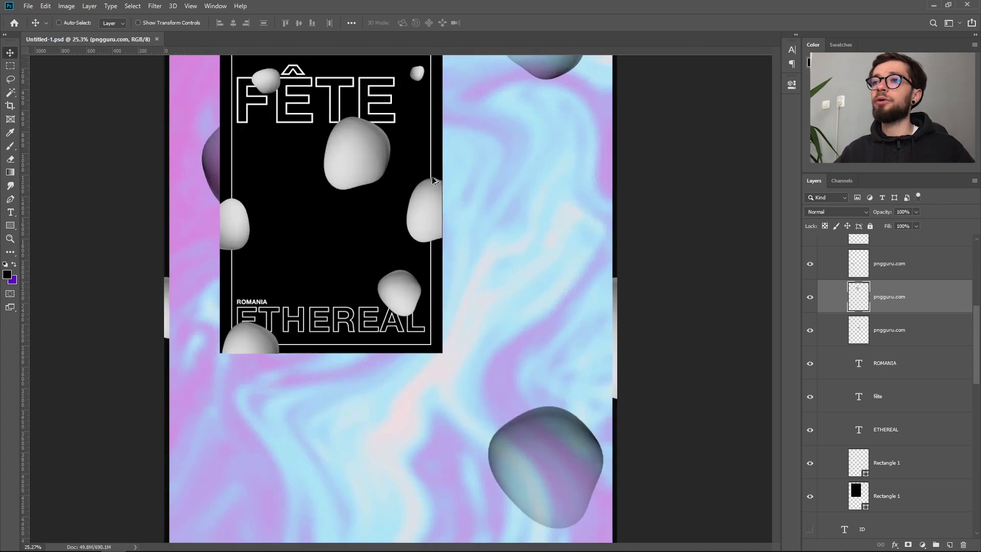
scroll(445, 219, "up", 2)
key("ctrl+0")
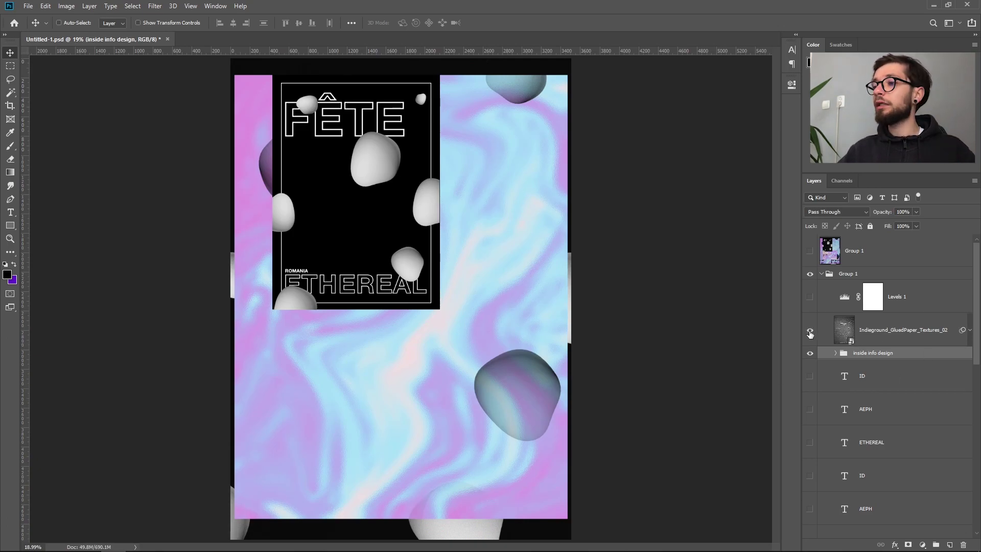
Step: Show the GluedPaper texture layer over the poster and select it, then select Levels 1
left_click(810, 332)
left_click(904, 327)
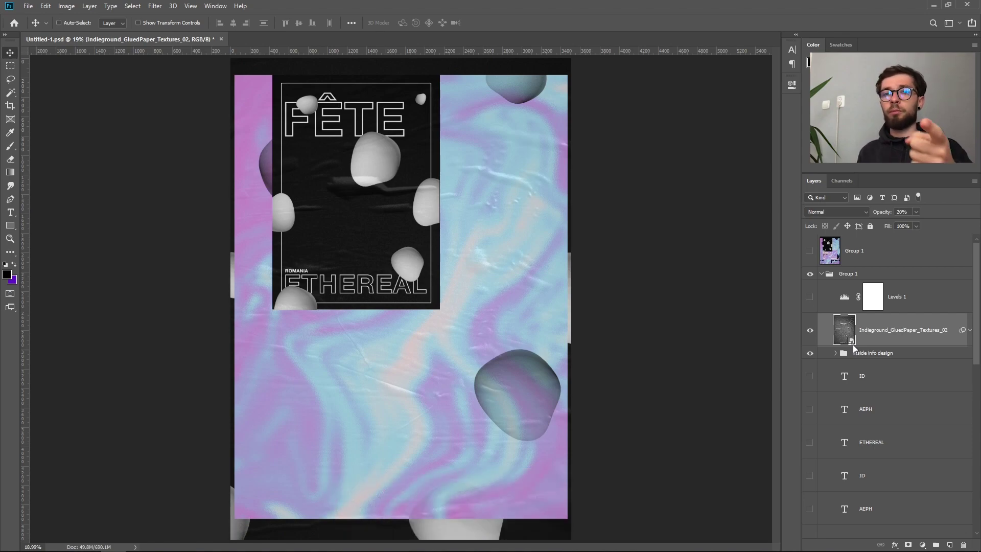
left_click(909, 295)
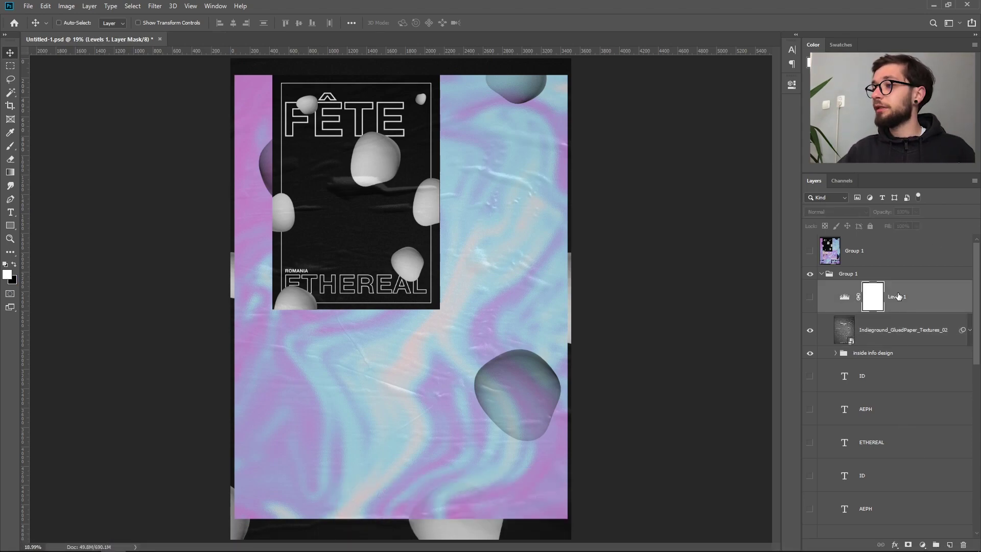
Step: Turn on Levels 1 and open its settings; add an extra Levels adjustment, then delete it
left_click(810, 297)
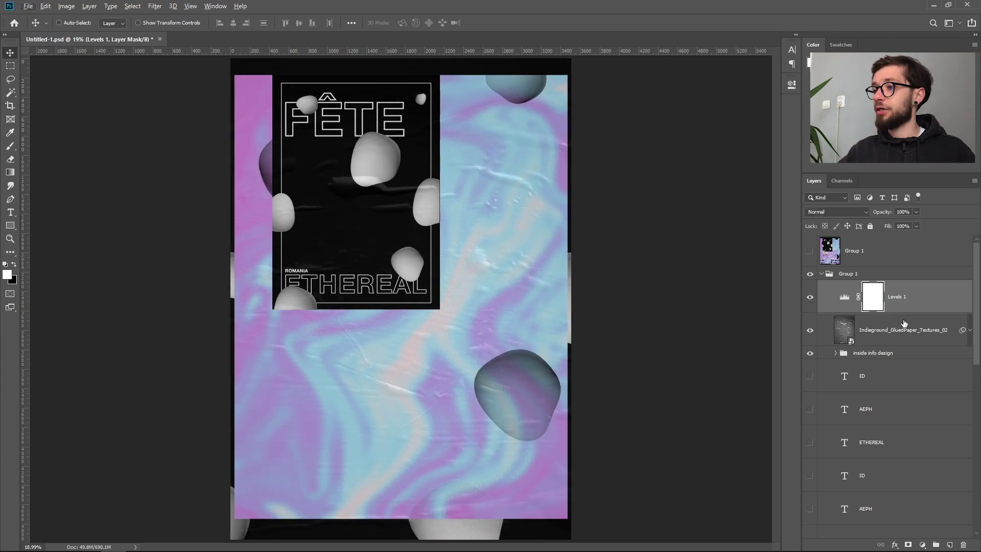
double_click(841, 289)
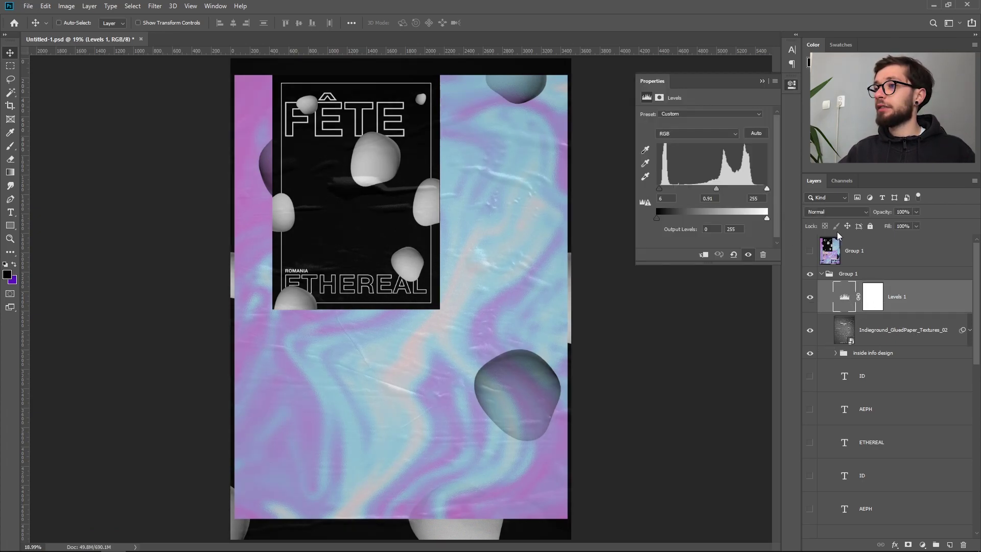
left_click(761, 80)
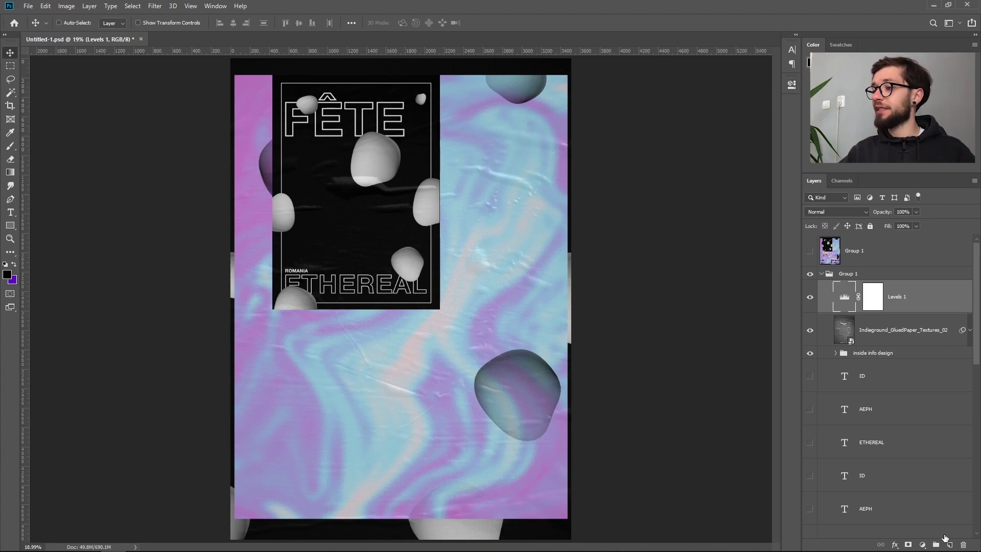
left_click(923, 545)
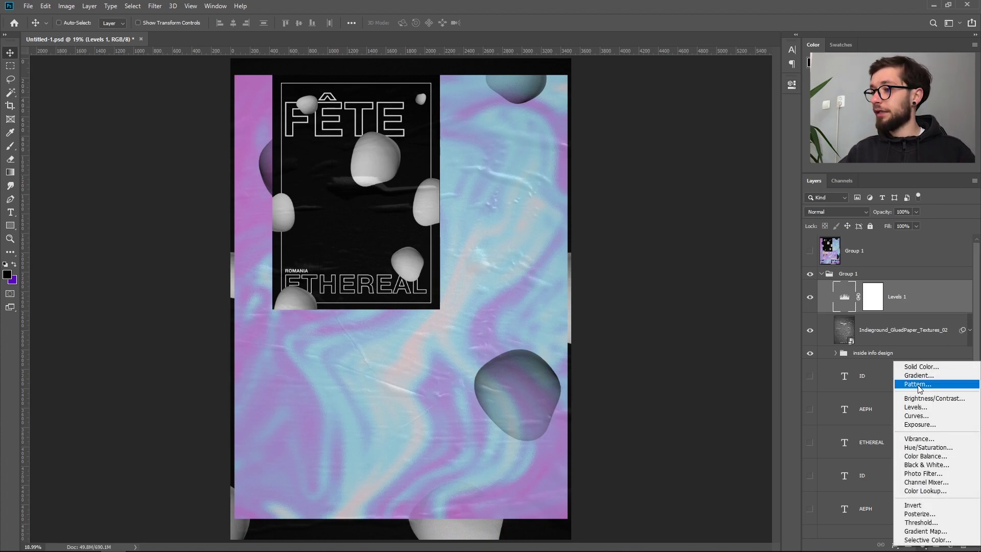
left_click(923, 408)
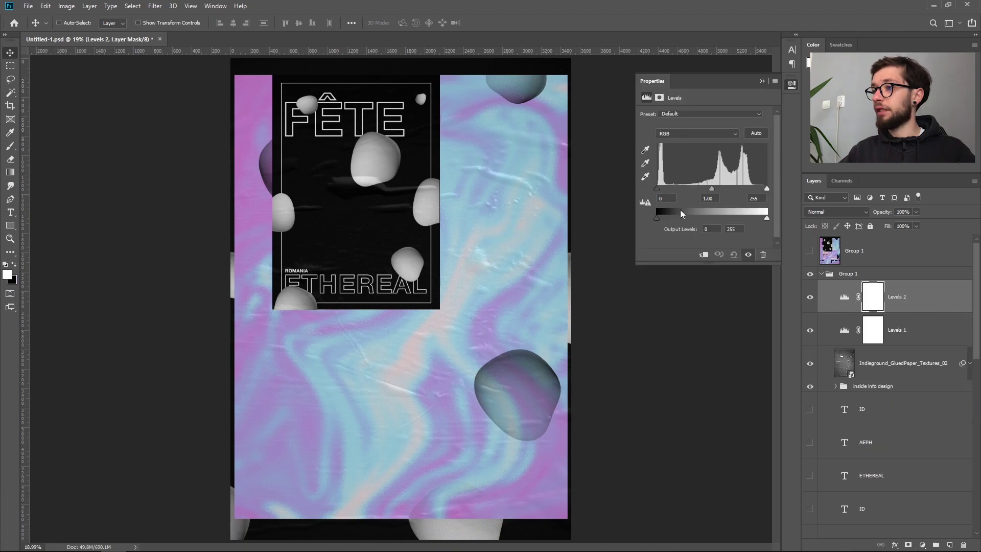
key("Delete")
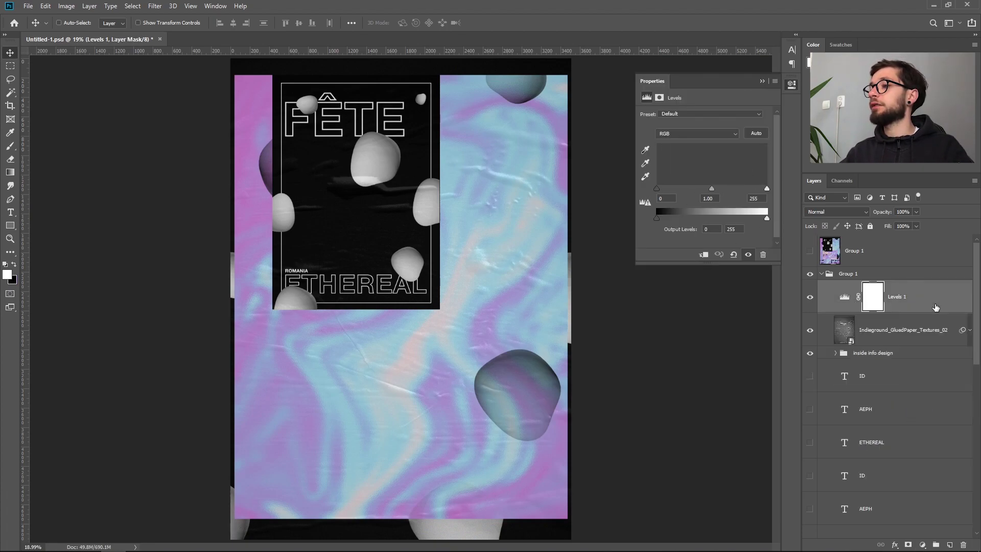
left_click(761, 81)
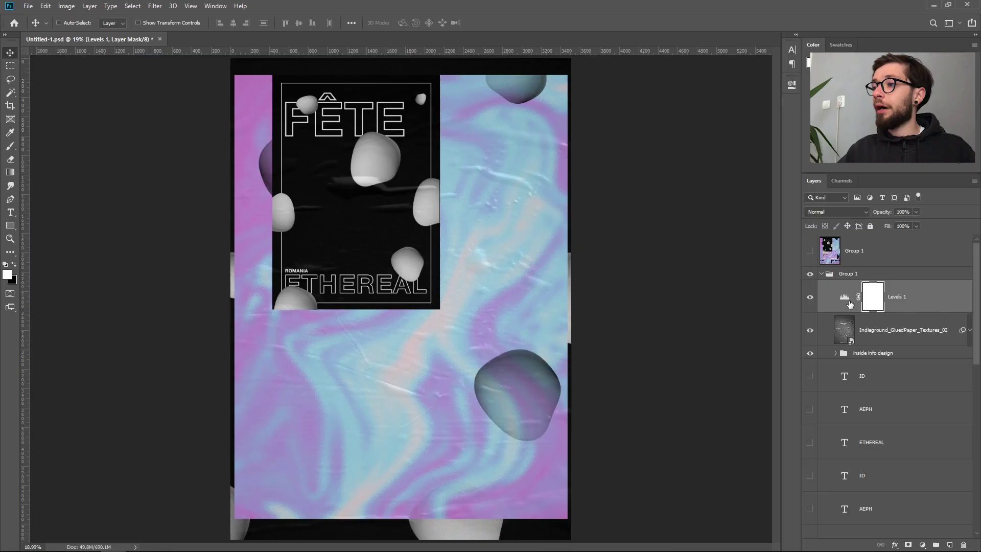
Step: Reopen the Levels 1 properties and set the midtone input value to 1
double_click(844, 297)
scroll(736, 180, "down", 1)
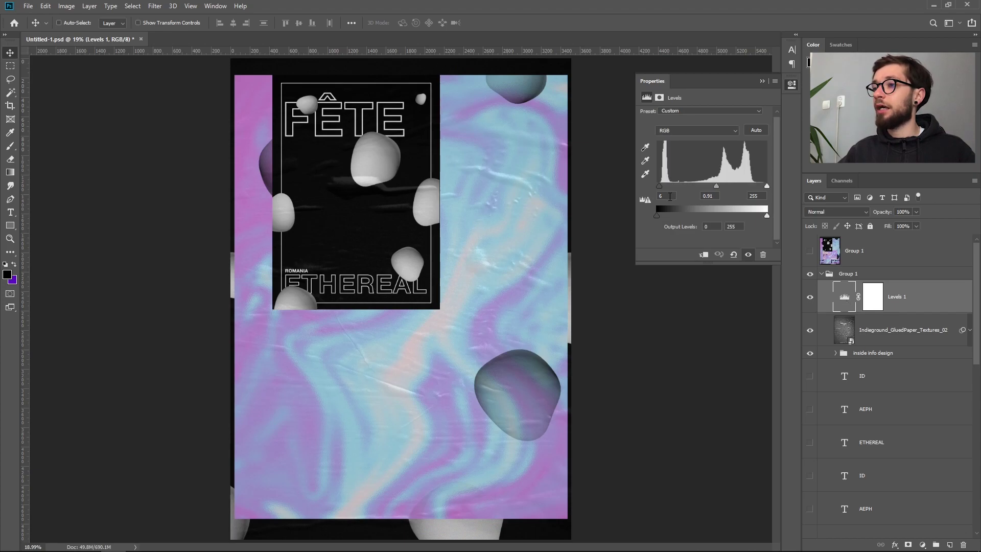
double_click(719, 196)
type("1")
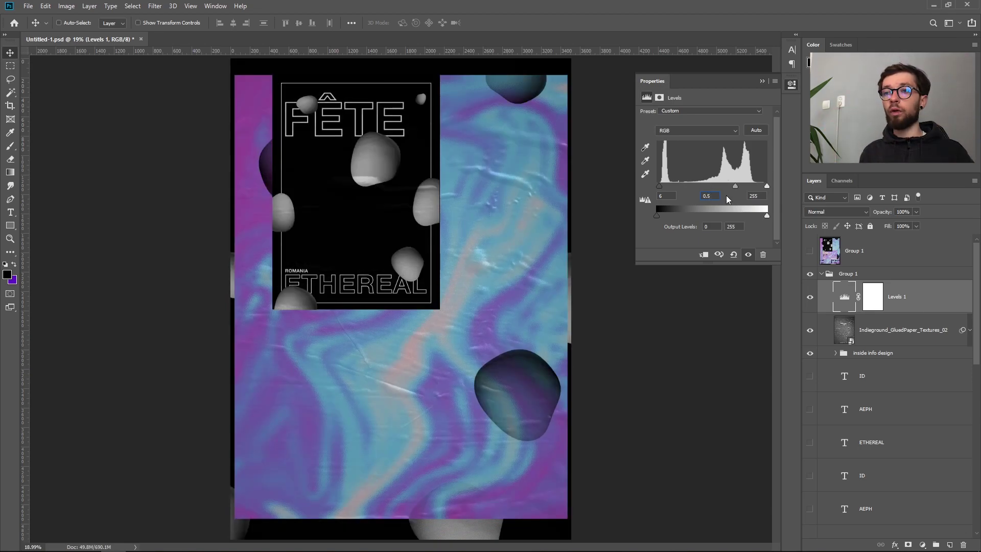
key("ctrl+z")
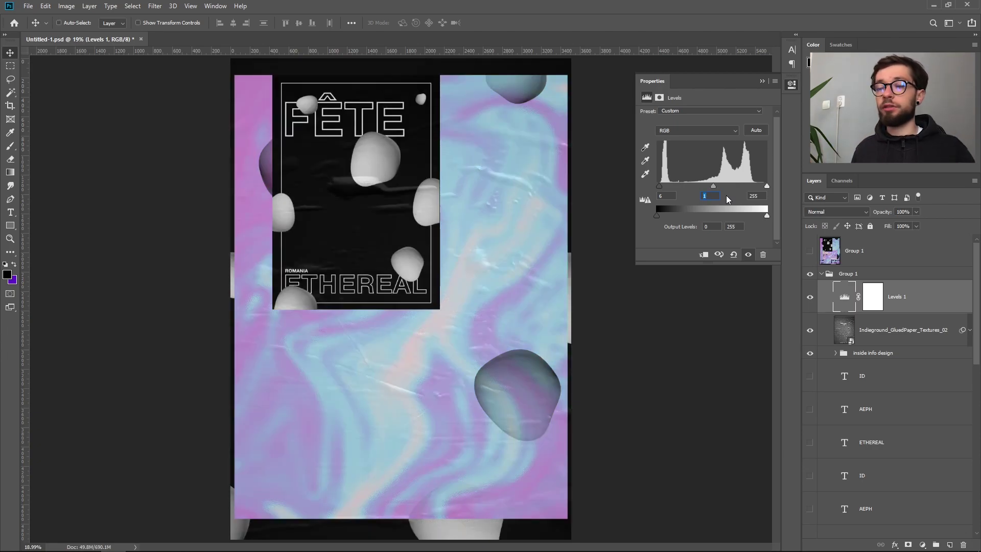
scroll(869, 332, "down", 2)
Step: Show the thin vertical Rectangle 2 line and draw another vertical line on the poster's right side
left_click(823, 320)
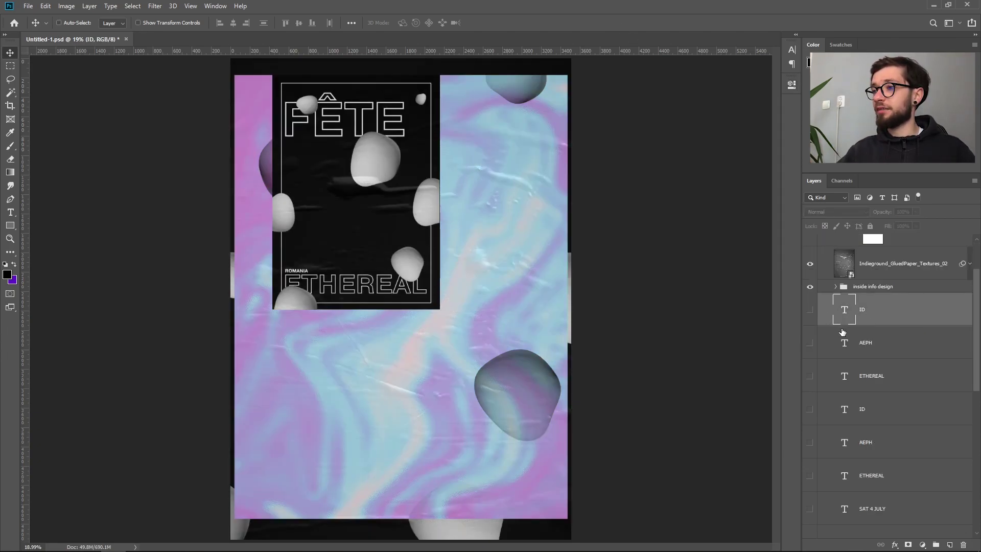
scroll(842, 332, "down", 4)
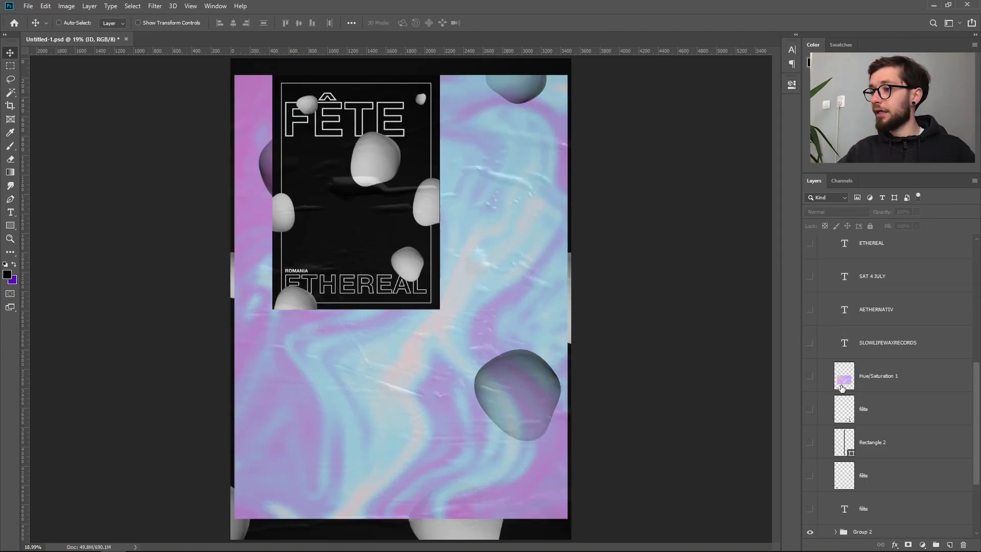
left_click(810, 443)
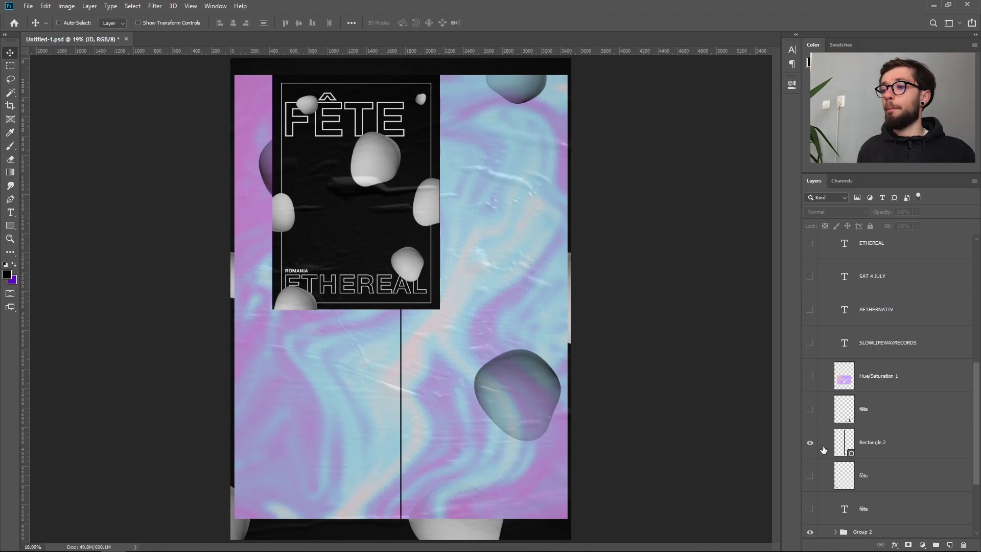
right_click(39, 201)
left_click(11, 225)
left_click(10, 225)
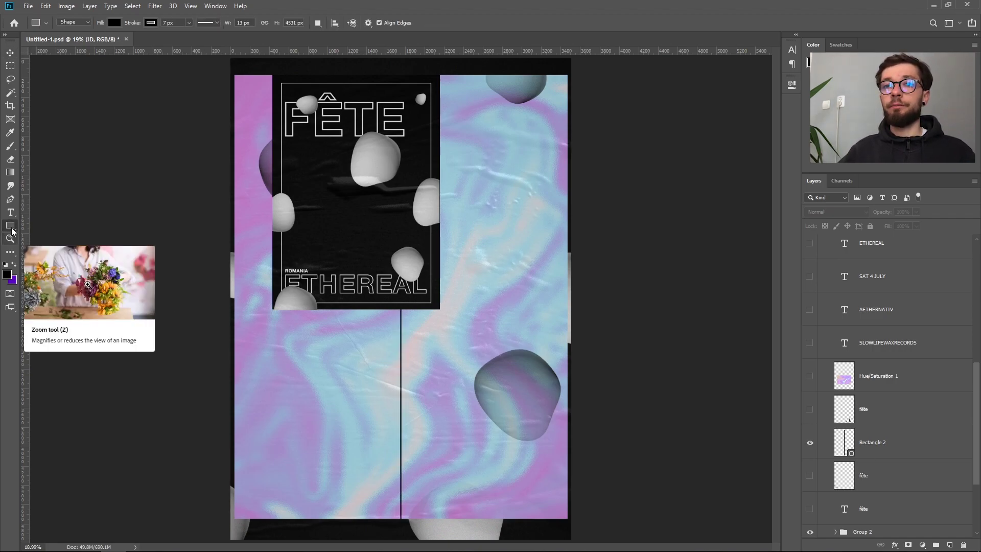
left_click_drag(469, 100, 469, 433)
key("v")
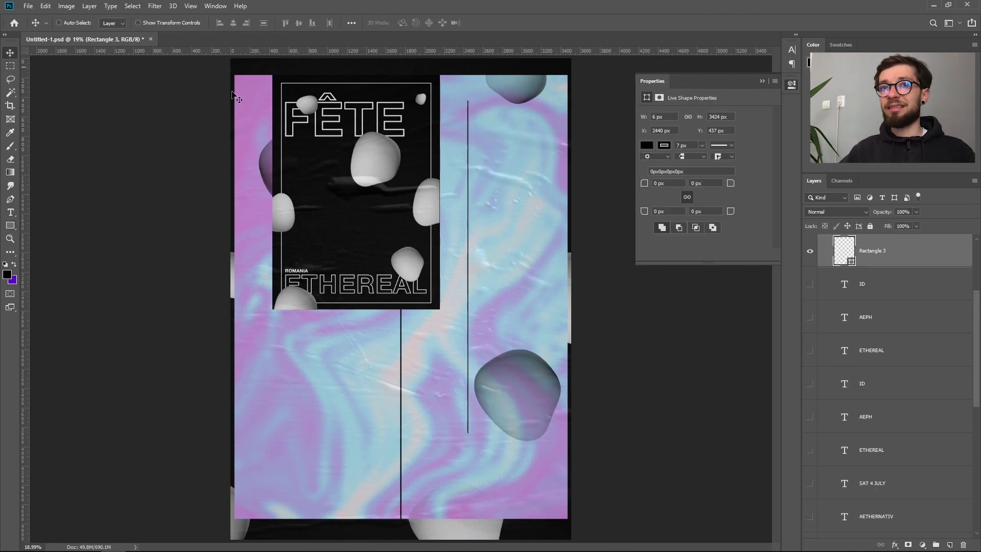
Step: Delete the extra vertical line rectangle and check the Rectangle tool's stroke colour options
key("Delete")
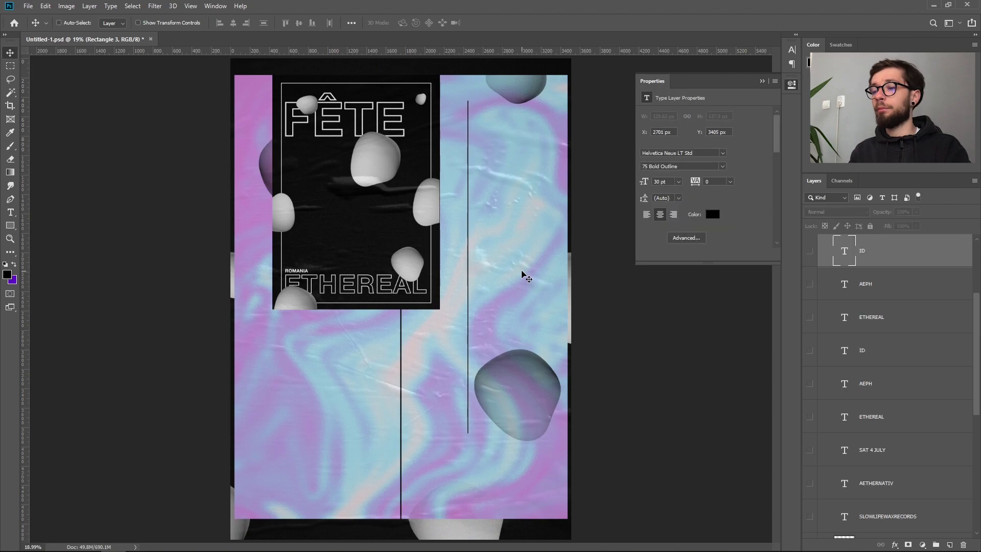
key("u")
left_click(151, 23)
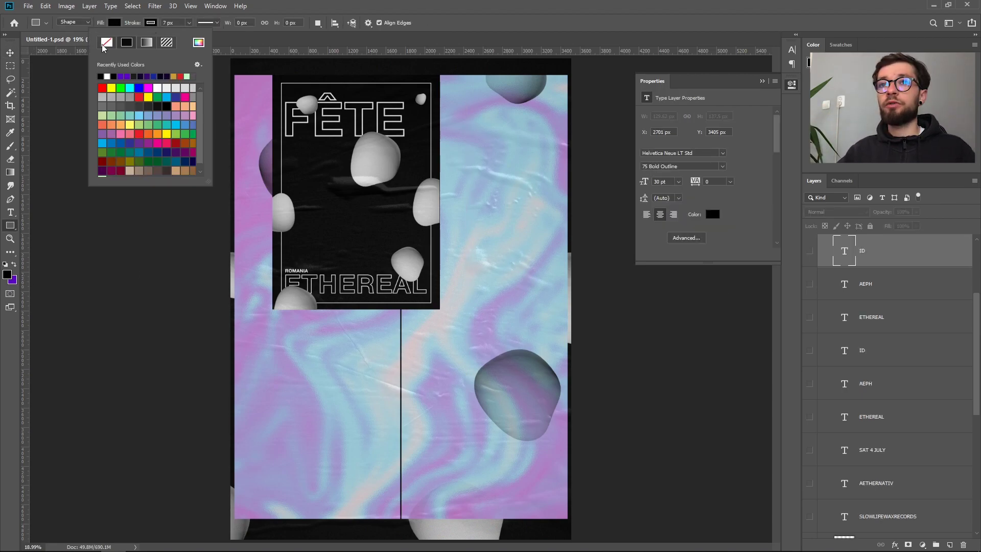
key("v")
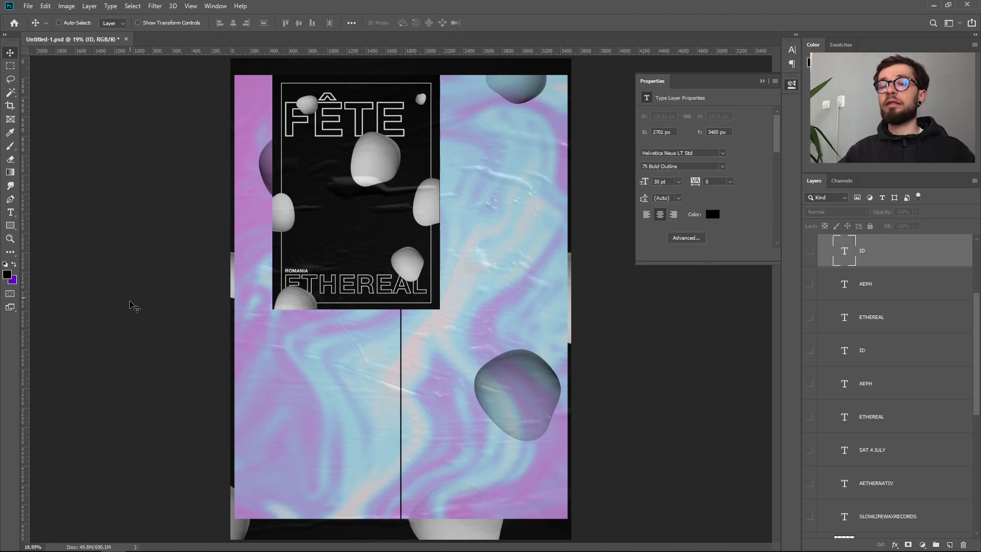
scroll(822, 336, "down", 5)
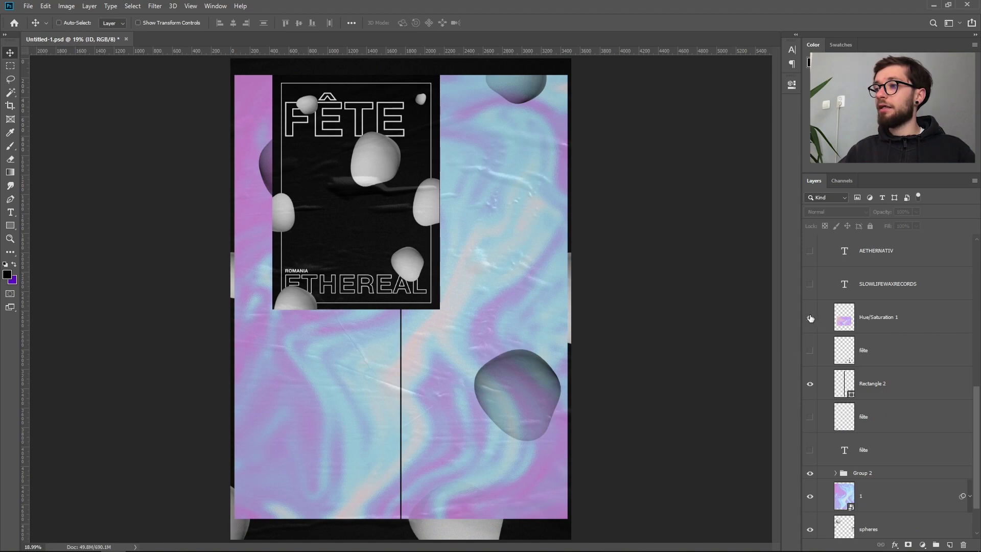
Step: Show and select Hue/Saturation 1, try a hue shift without keeping it, then show the fête text layer
left_click(810, 317)
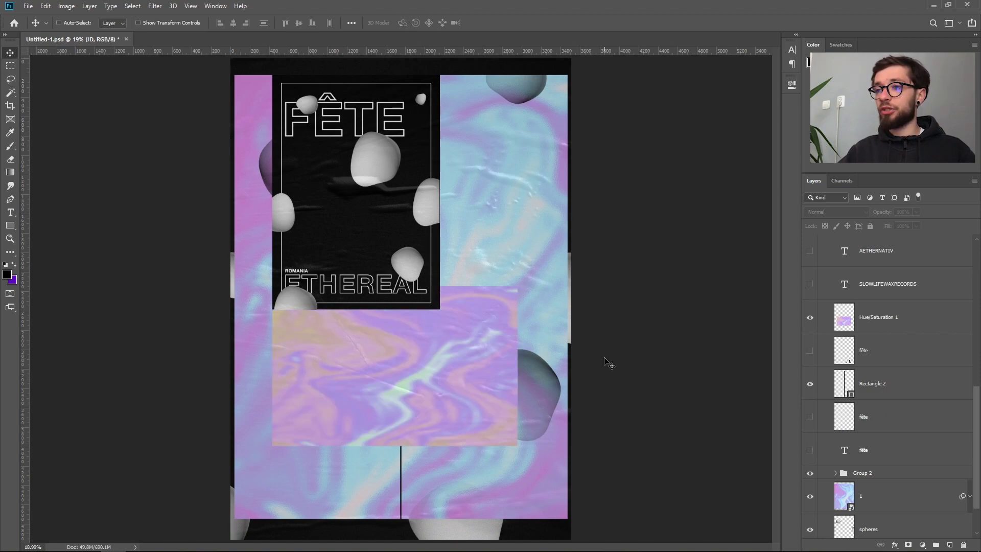
left_click(929, 323)
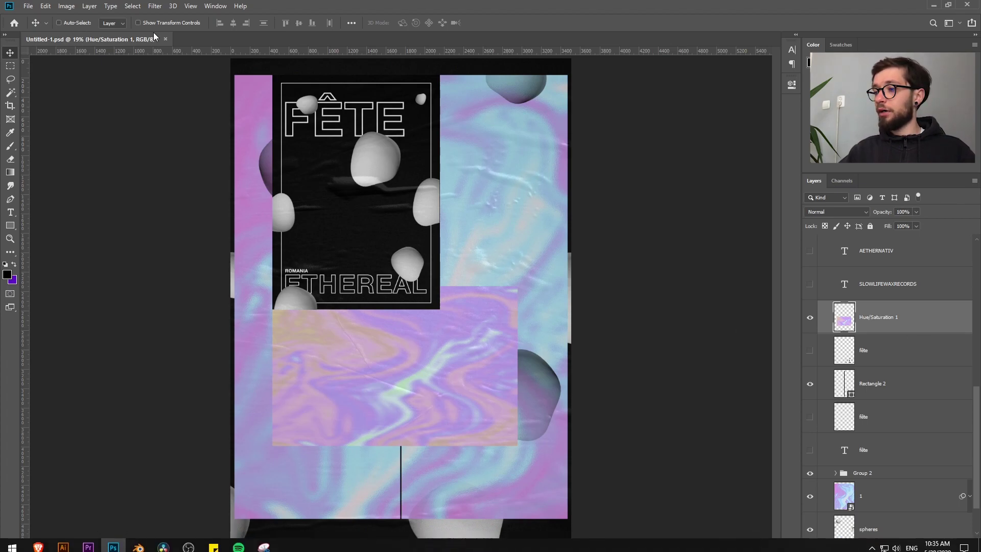
left_click(65, 6)
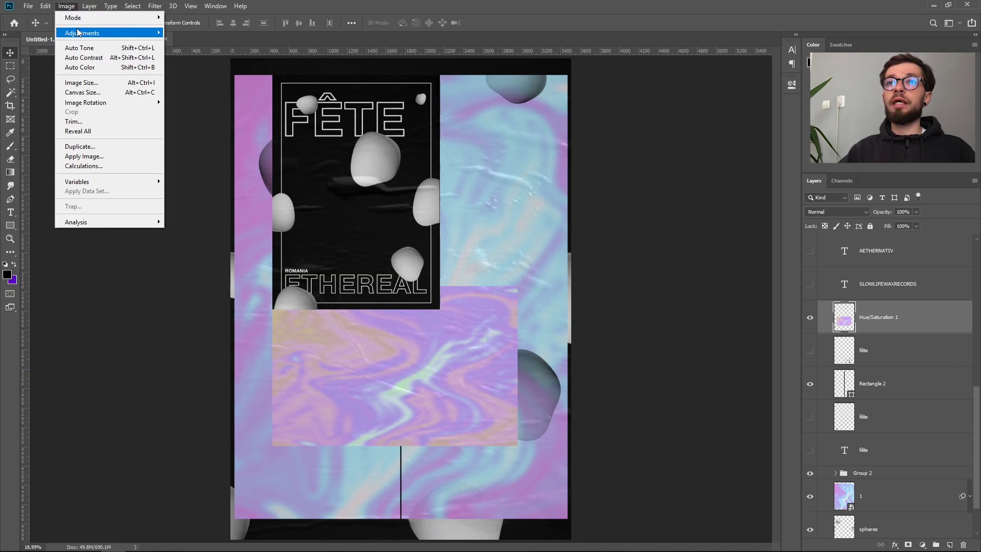
mouse_move(82, 33)
left_click(195, 86)
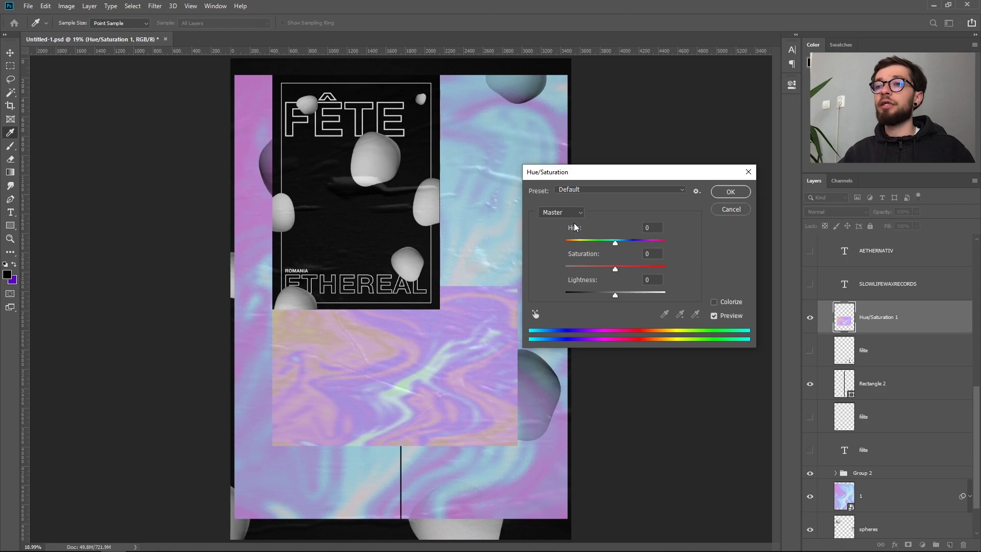
mouse_move(615, 243)
left_mouse_down()
mouse_move(598, 244)
mouse_move(626, 244)
mouse_move(607, 244)
mouse_move(604, 254)
left_mouse_up()
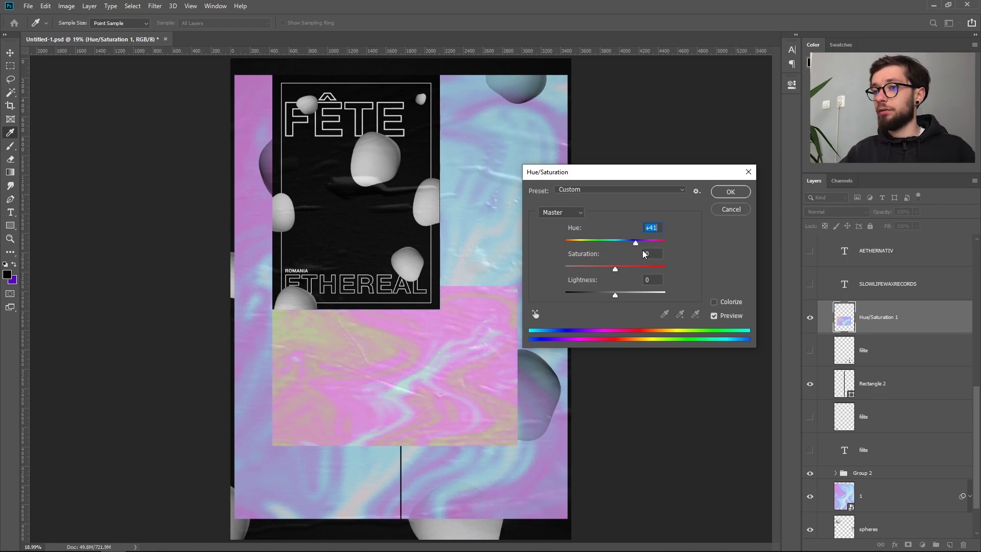
key("Return")
left_click(809, 449)
left_click(849, 458)
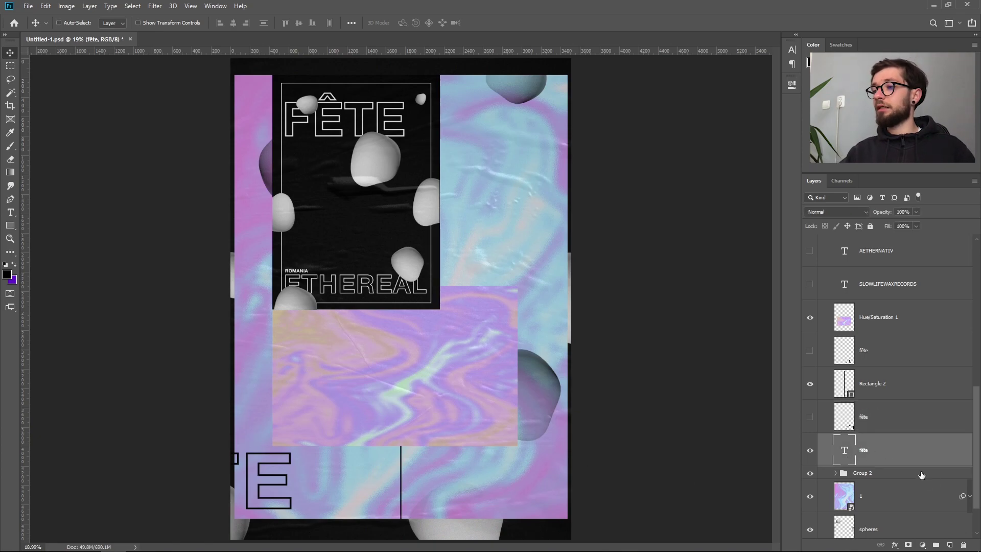
Step: Try sliding the fête text right and undo, then show the second fête layer and rasterize its type
left_click_drag(363, 496, 583, 493)
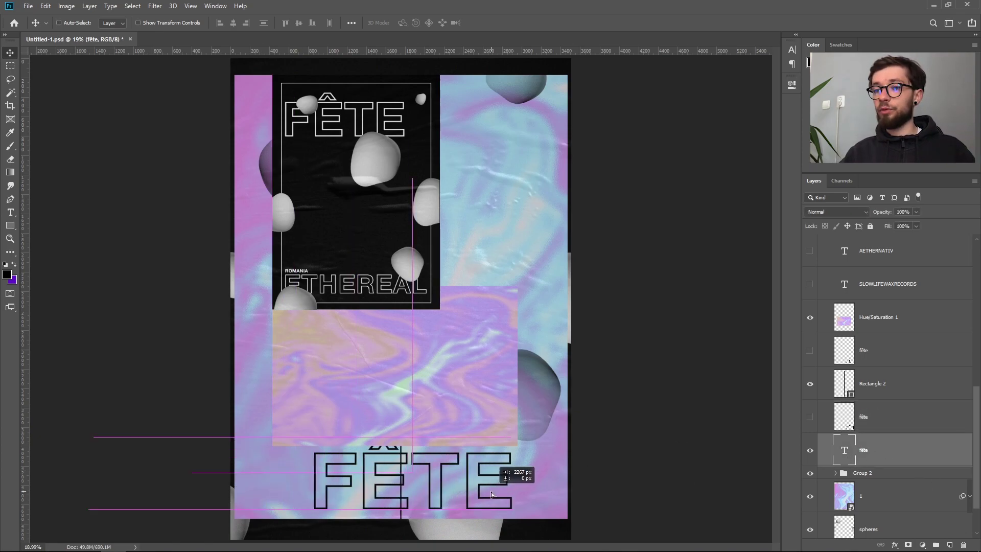
key("ctrl+z")
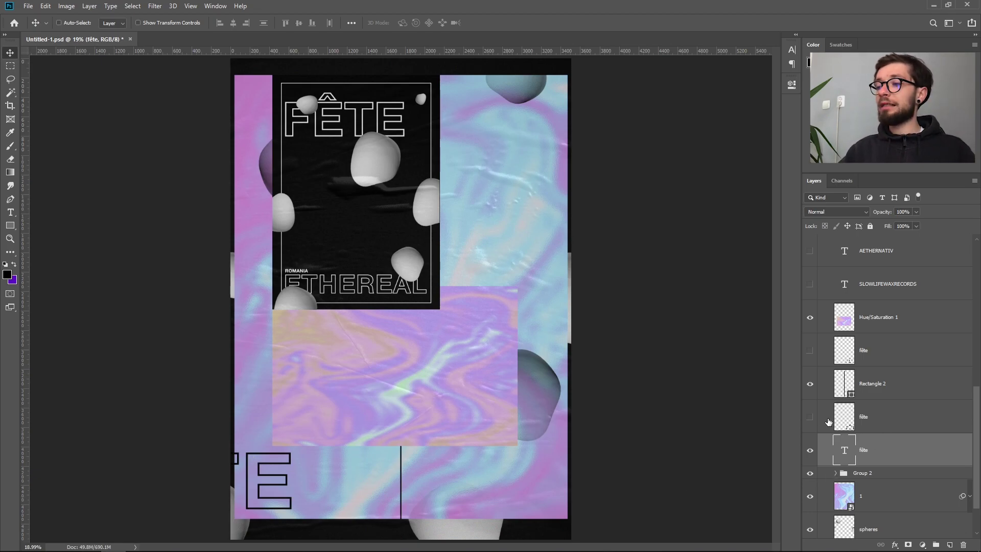
left_click(810, 417)
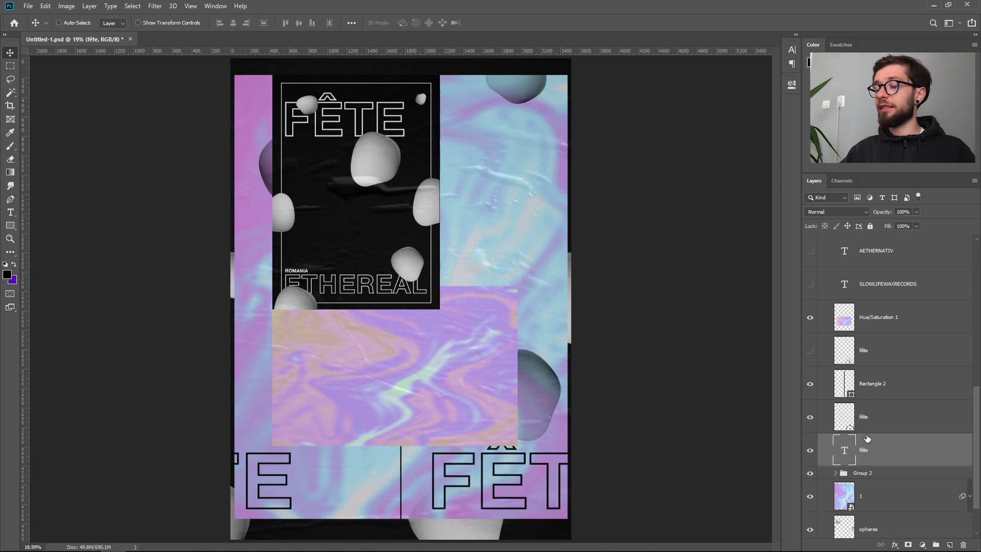
right_click(897, 420)
left_click(895, 404)
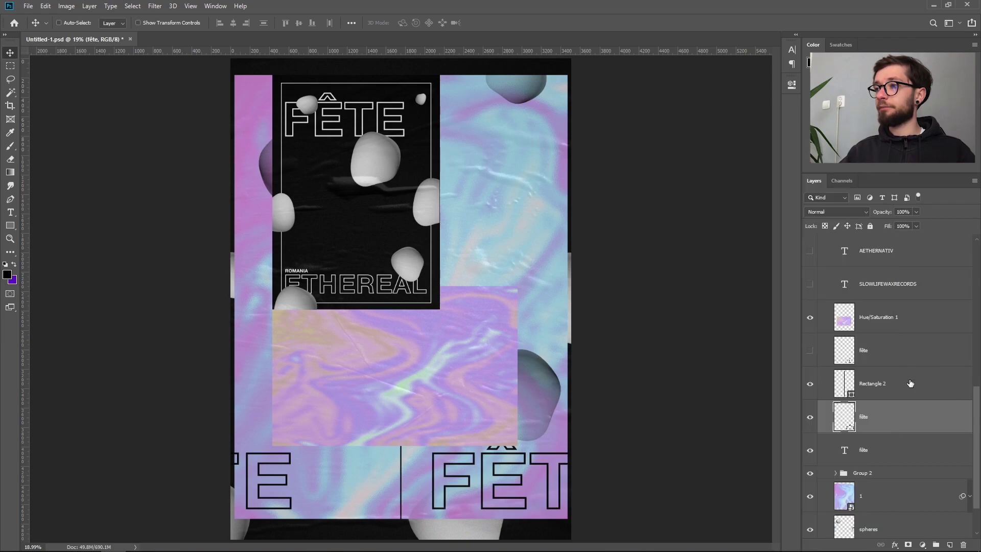
right_click(895, 404)
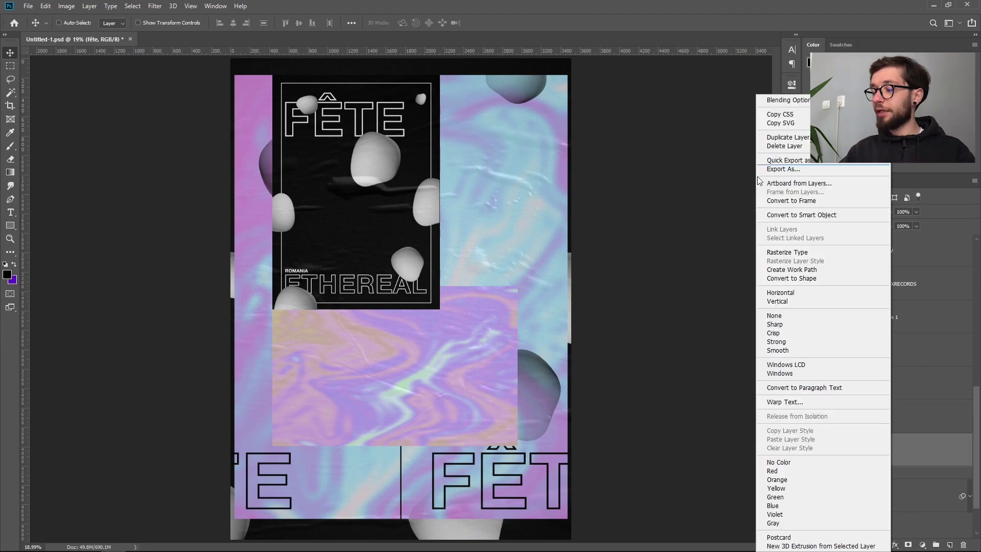
left_click(821, 257)
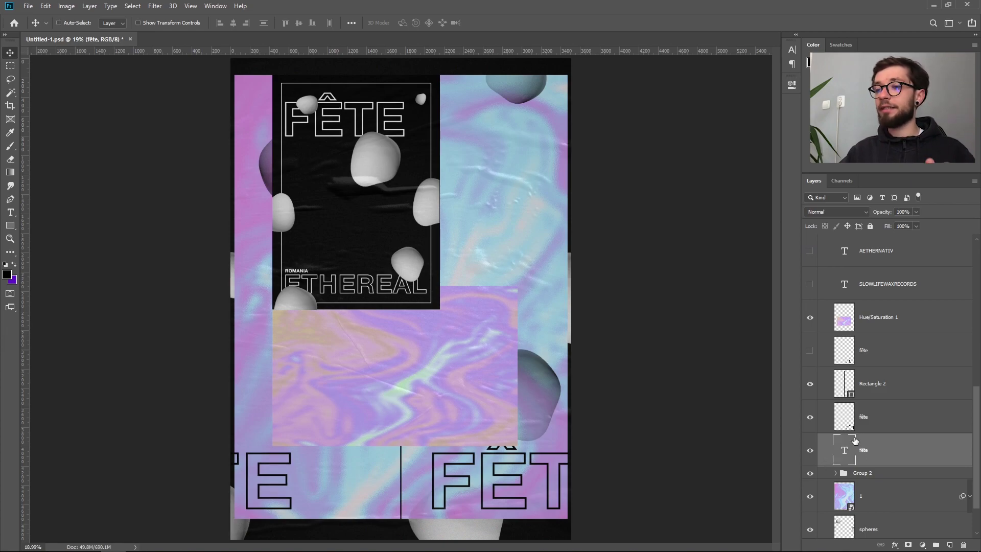
Step: Select the rasterized FÊT layer from the canvas and try Free Transform, cancelling it unchanged
left_click(884, 424)
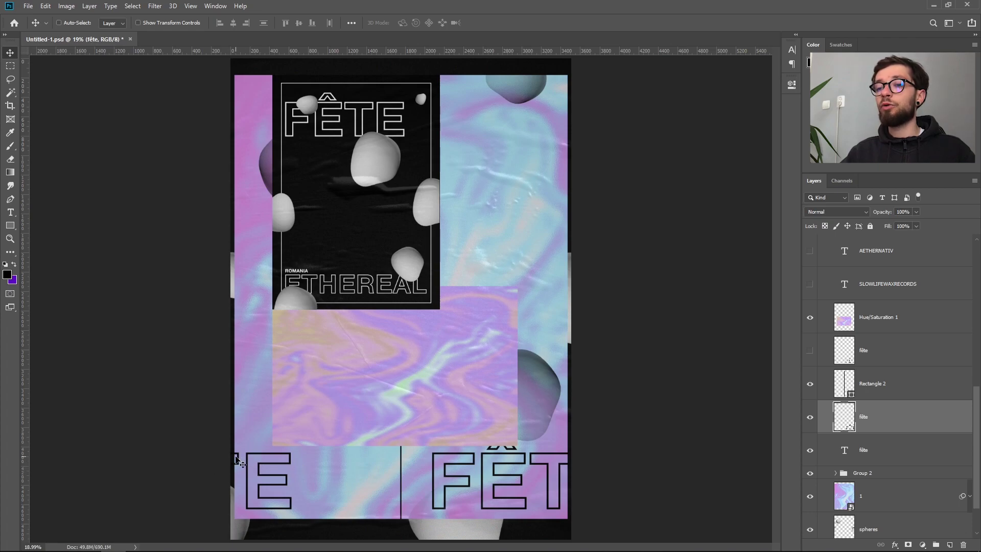
right_click(296, 480)
left_click(323, 398)
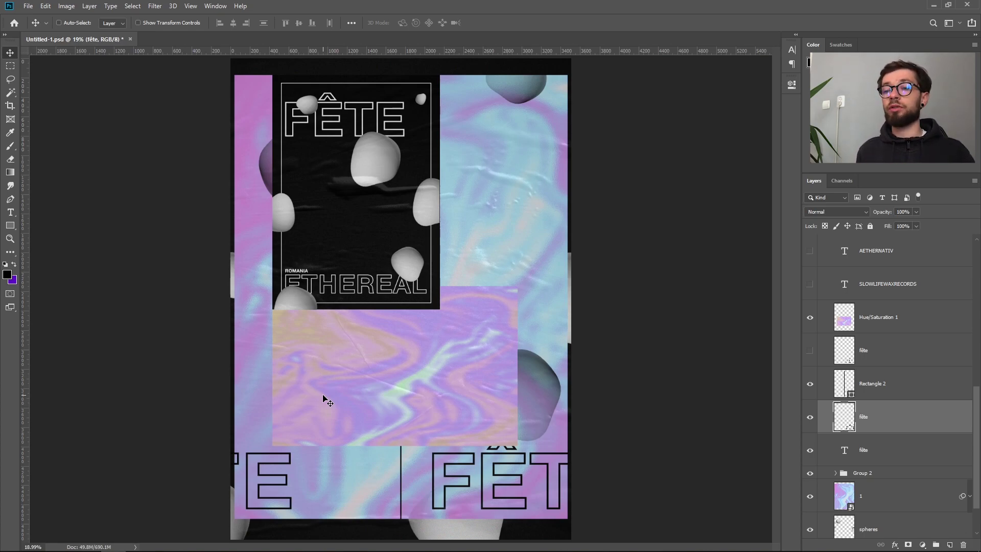
key("ctrl+t")
key("Escape")
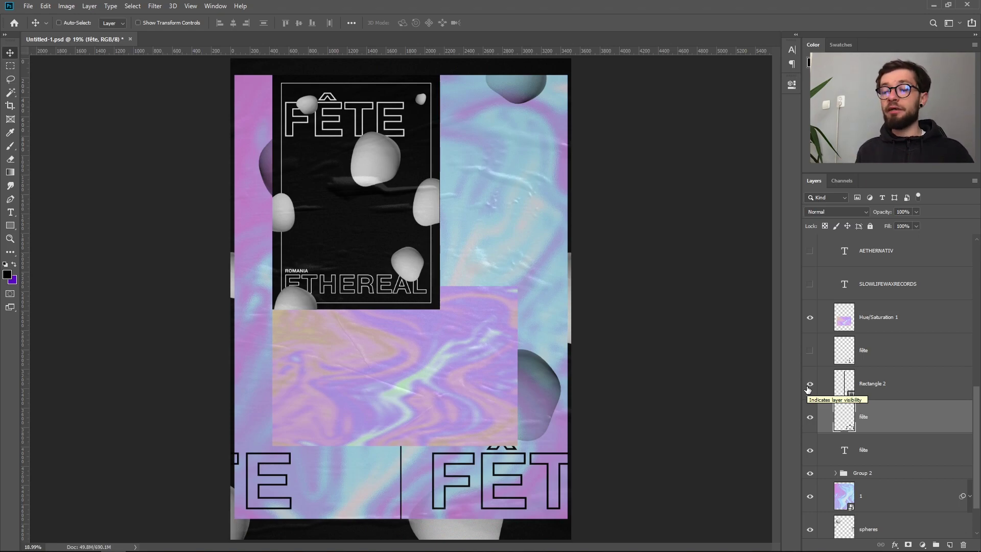
Step: Remove the hidden fête layer and show the event info text layers, including ETHEREAL, AEPH and ID
key("ctrl+z")
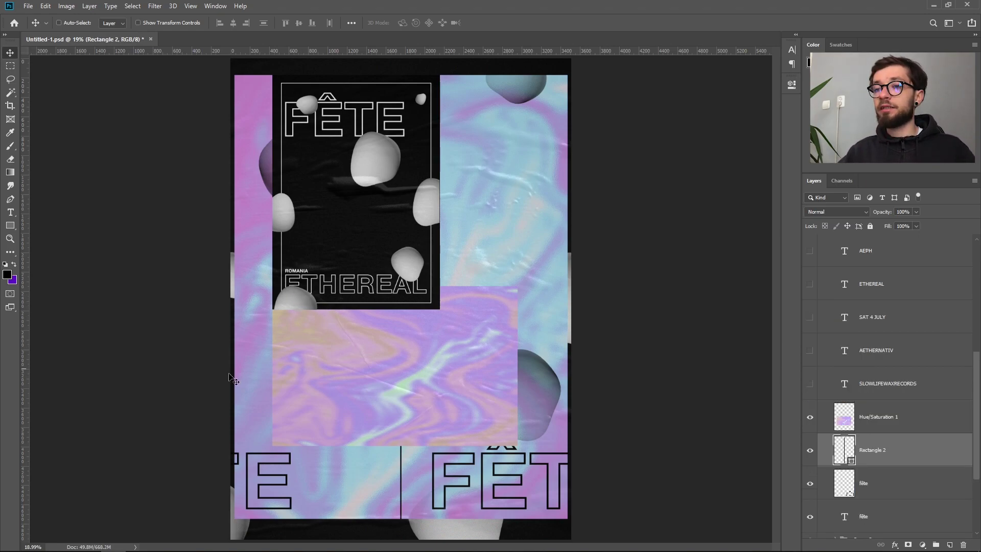
left_click_drag(811, 382, 814, 285)
left_click_drag(810, 350, 813, 253)
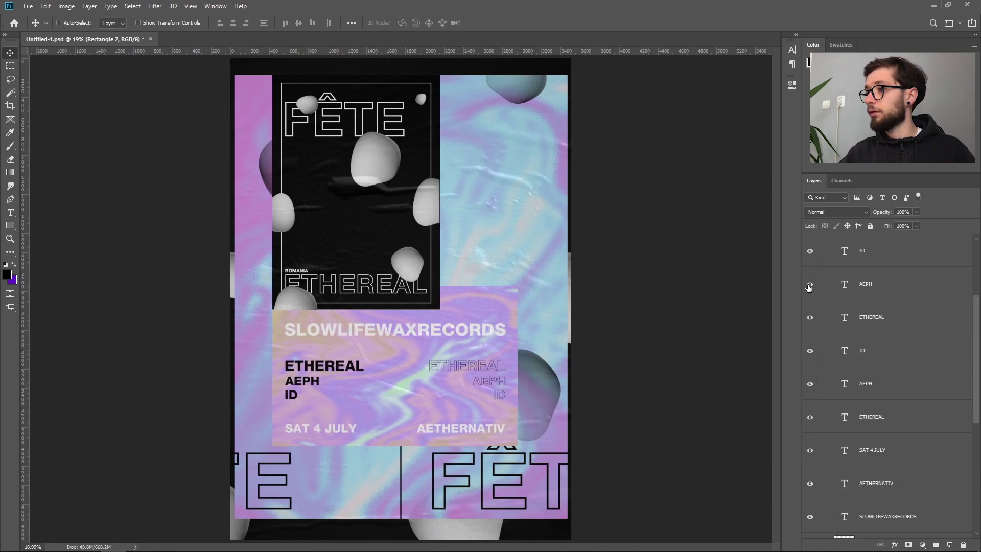
scroll(817, 256, "up", 3)
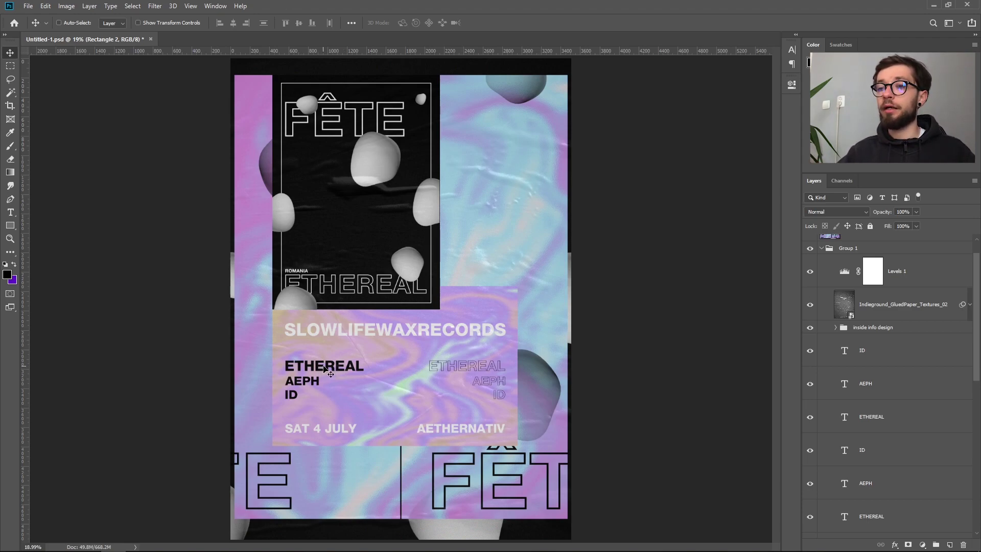
Step: Add '1' and '3' number labels beside the info panel with the Type tool, then undo them
left_click(490, 367, "ctrl")
key("t")
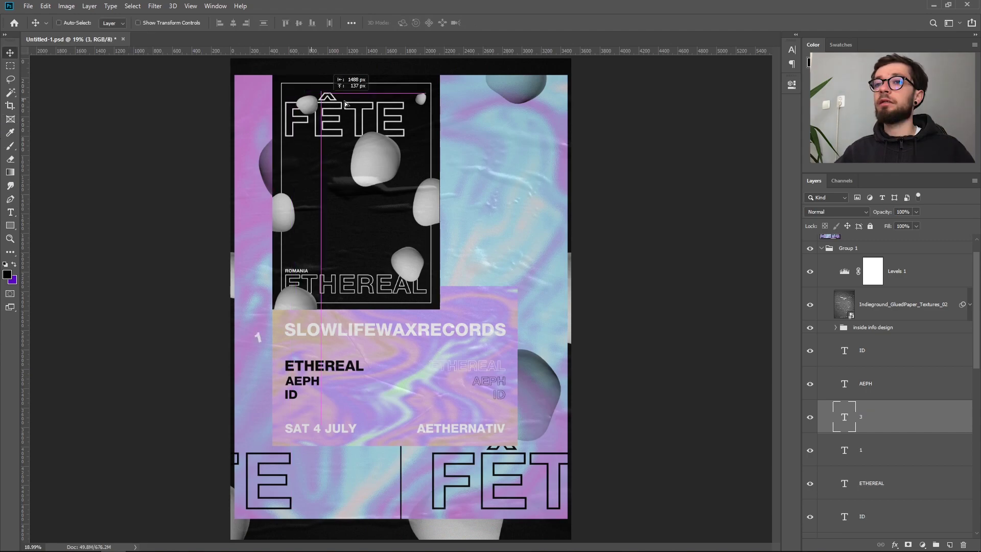
left_click_drag(388, 102, 530, 350)
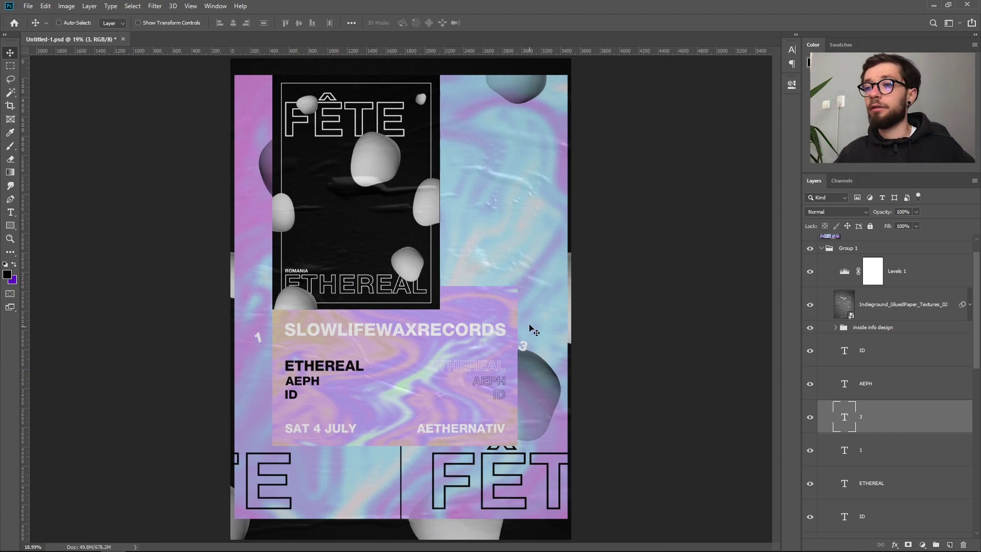
key("ctrl+alt+z")
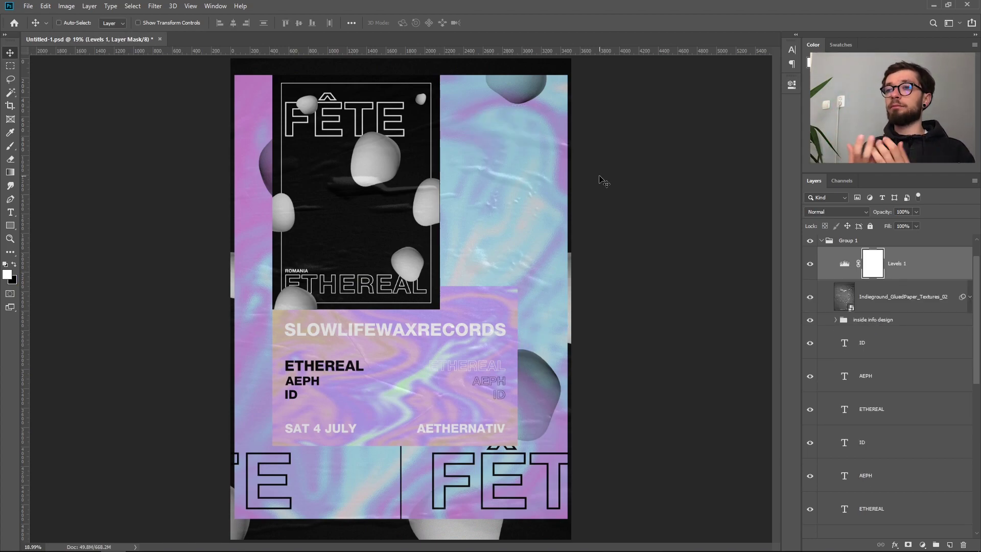